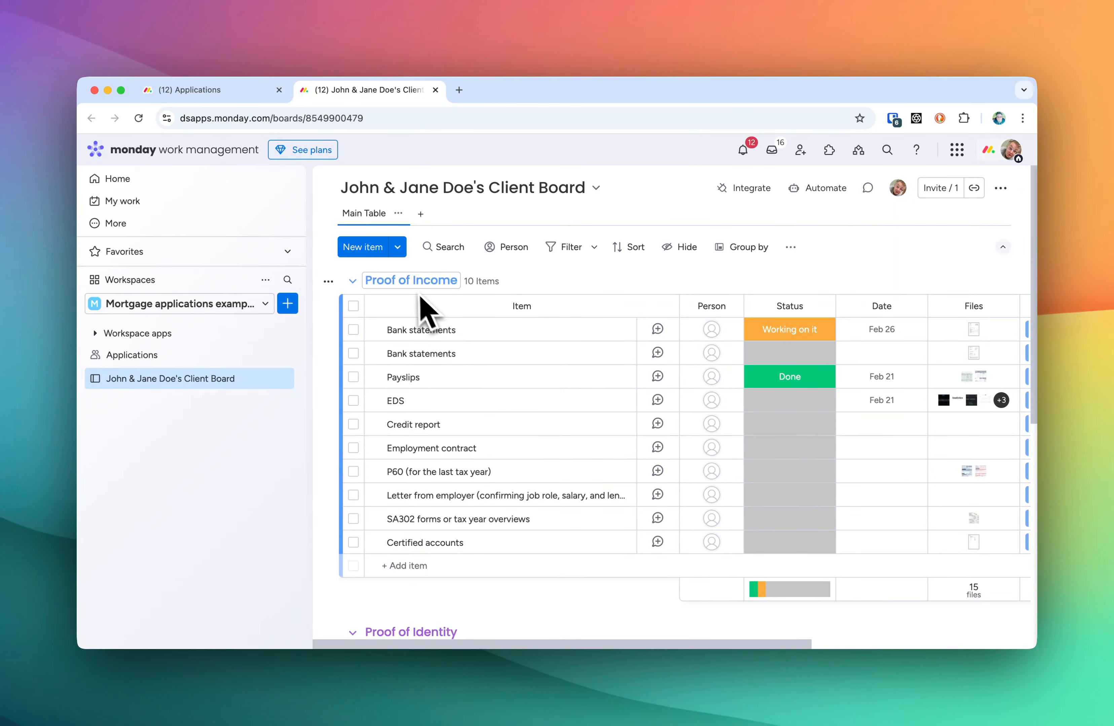
- Review the client board's proof groups, attached files, and the Bank and AccountNumber columns of the bank statements
{"action": "scroll", "coordinate": [519, 452], "scroll_direction": "down", "scroll_amount": 1}
{"action": "scroll", "coordinate": [523, 463], "scroll_direction": "down", "scroll_amount": 5}
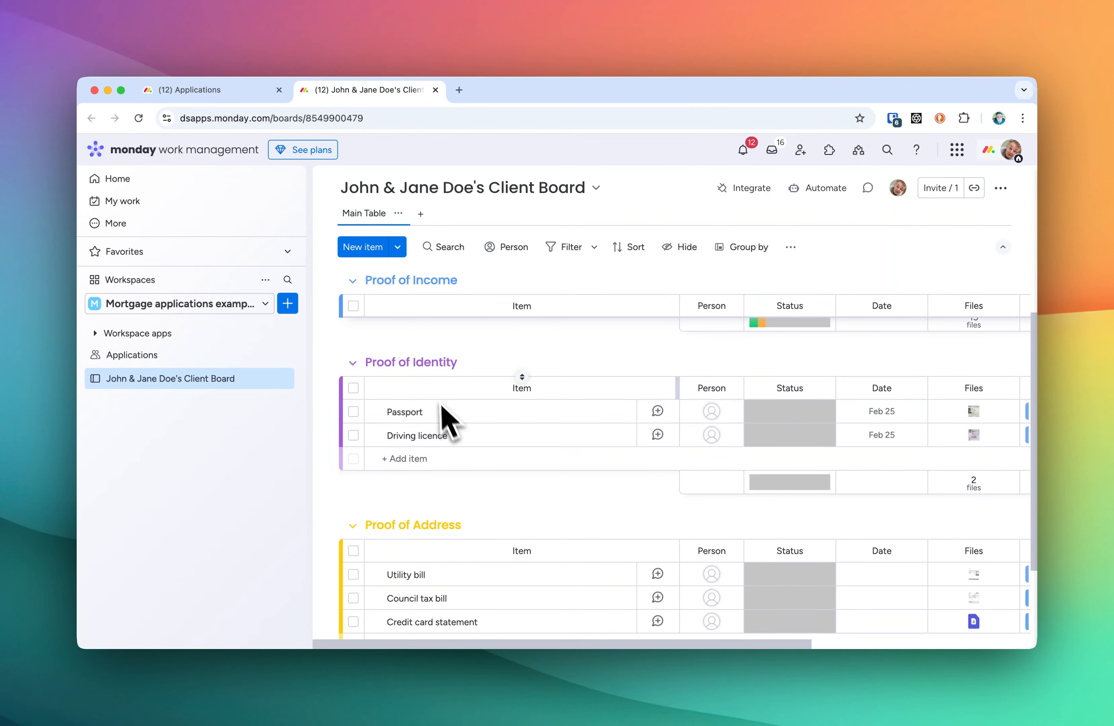
{"action": "scroll", "coordinate": [443, 445], "scroll_direction": "down", "scroll_amount": 2}
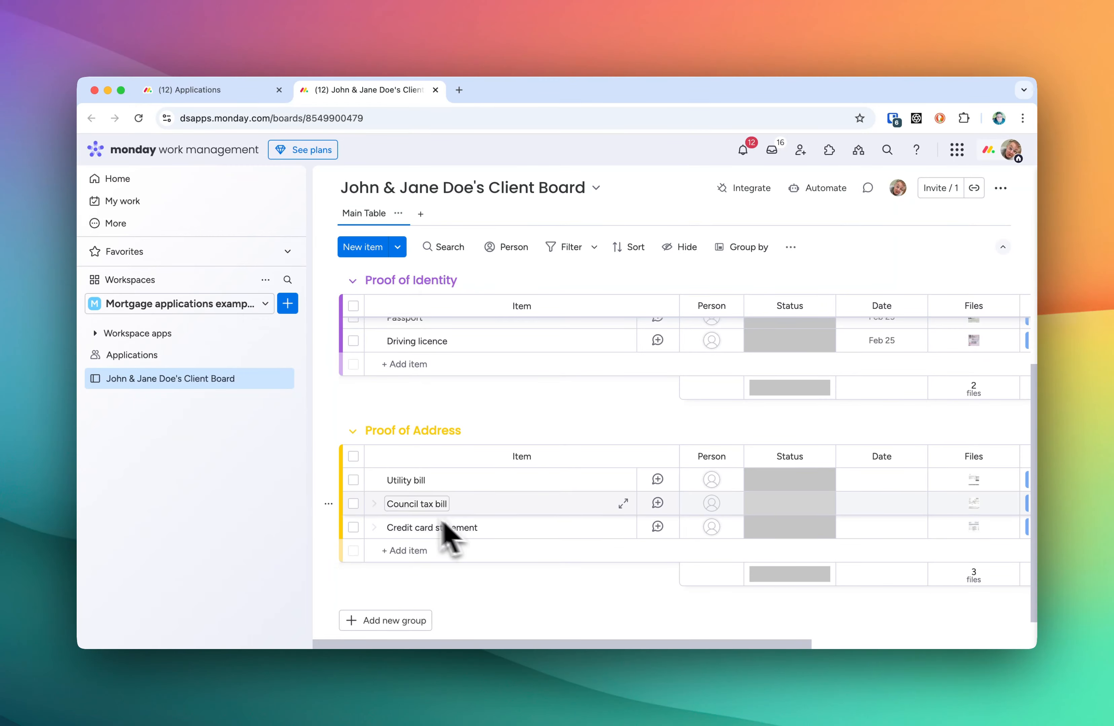
{"action": "scroll", "coordinate": [554, 566], "scroll_direction": "up", "scroll_amount": 8}
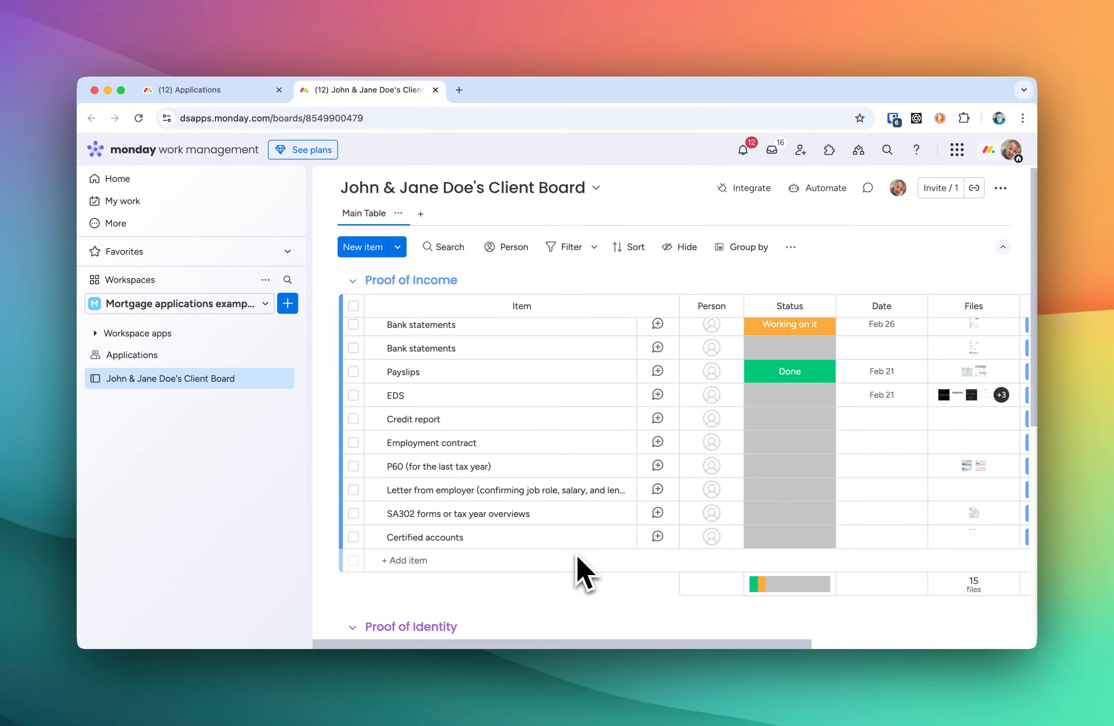
{"action": "scroll", "coordinate": [712, 543], "scroll_direction": "right", "scroll_amount": 2}
{"action": "scroll", "coordinate": [802, 526], "scroll_direction": "right", "scroll_amount": 5}
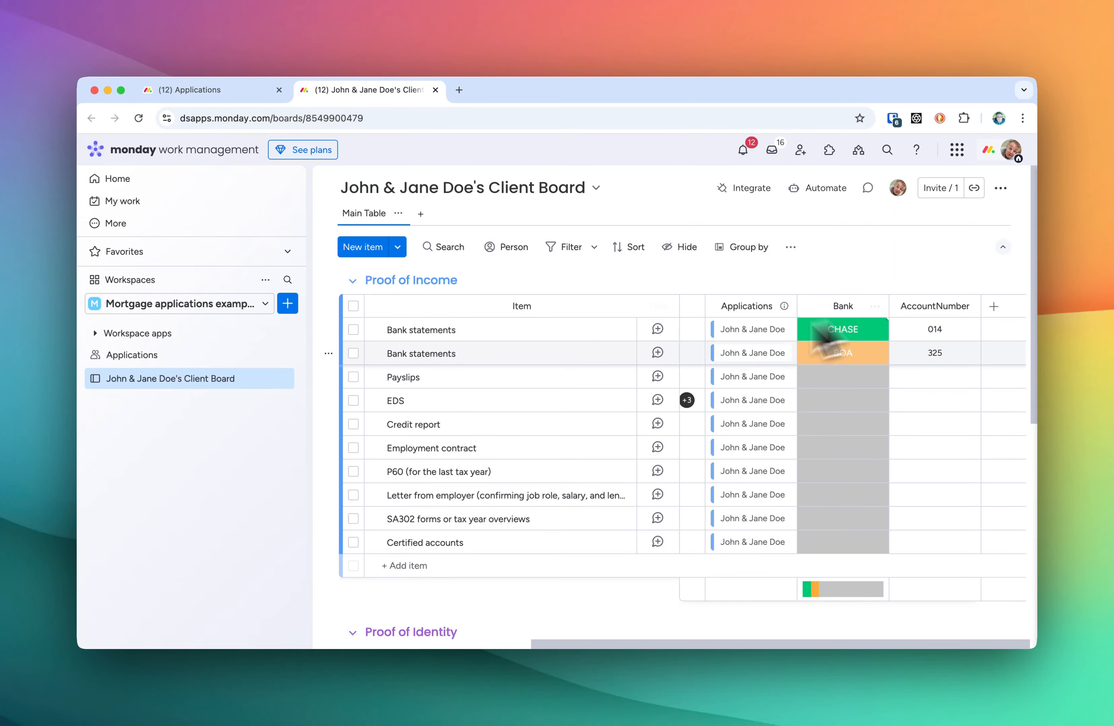
{"action": "left_click", "coordinate": [945, 347]}
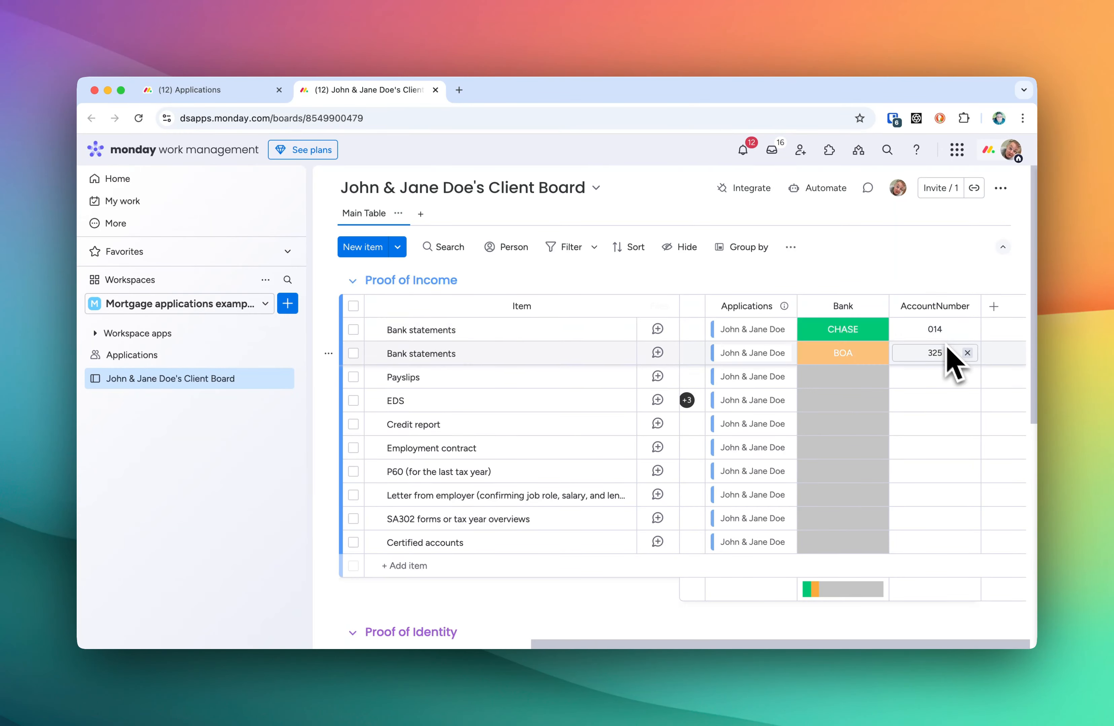
{"action": "scroll", "coordinate": [835, 462], "scroll_direction": "left", "scroll_amount": 5}
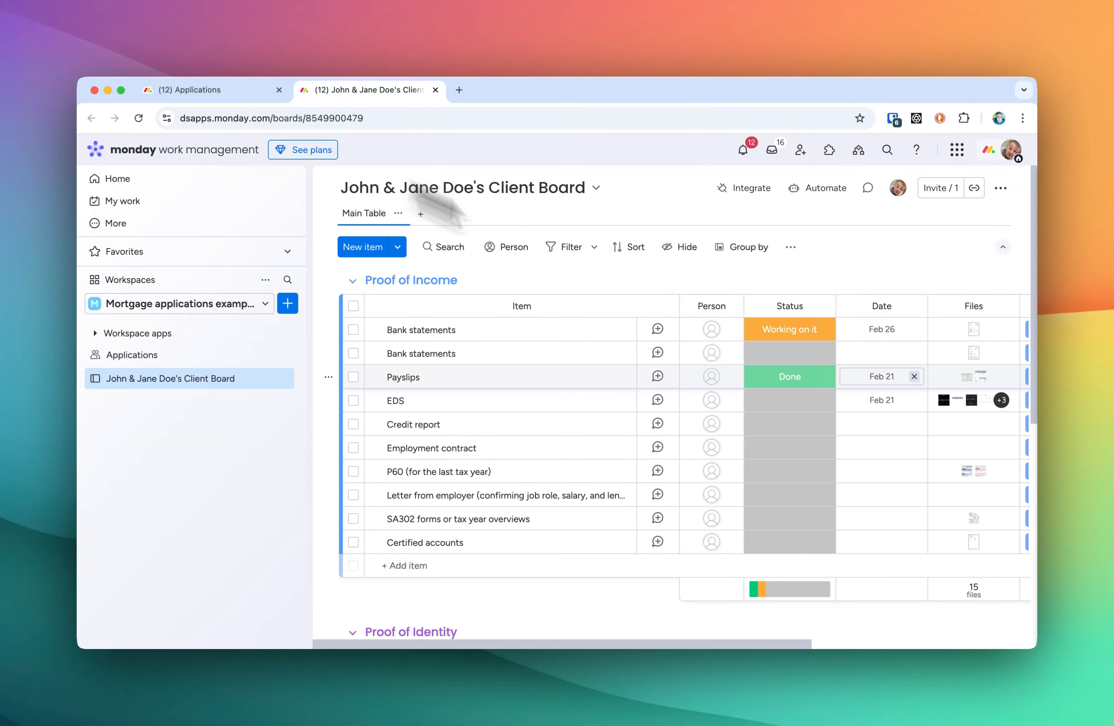
- On the Applications board, open the client item's embedded SharePoint folder in the browser, view it, and return to the item
{"action": "left_click", "coordinate": [228, 93]}
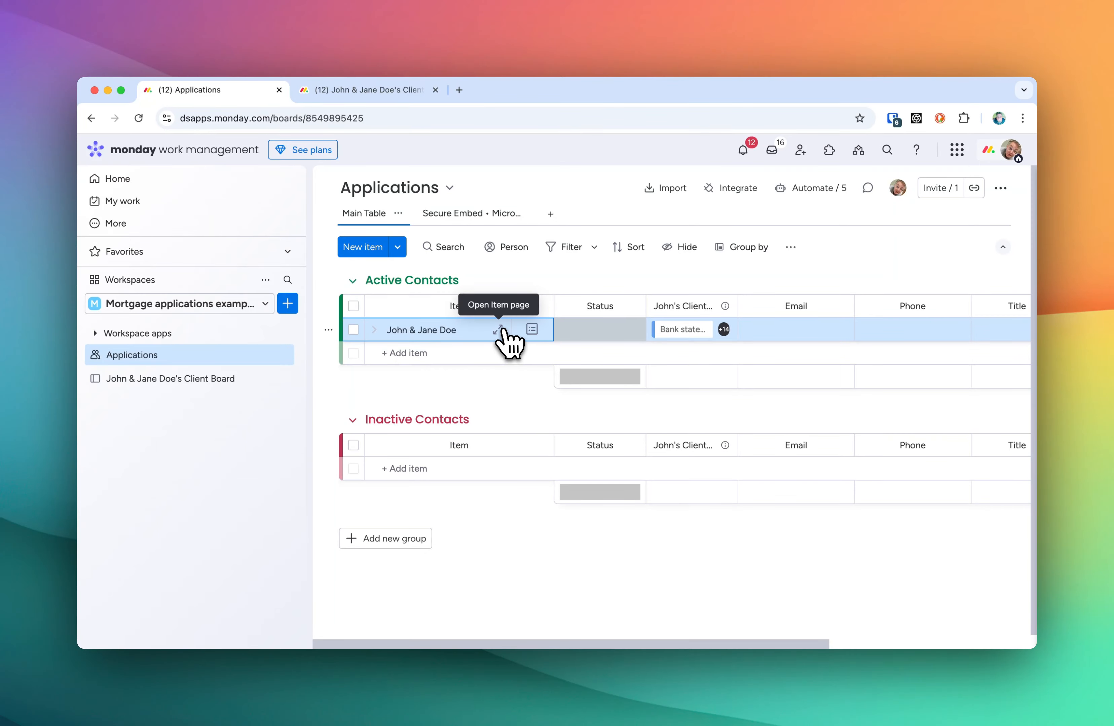
{"action": "left_click", "coordinate": [529, 330]}
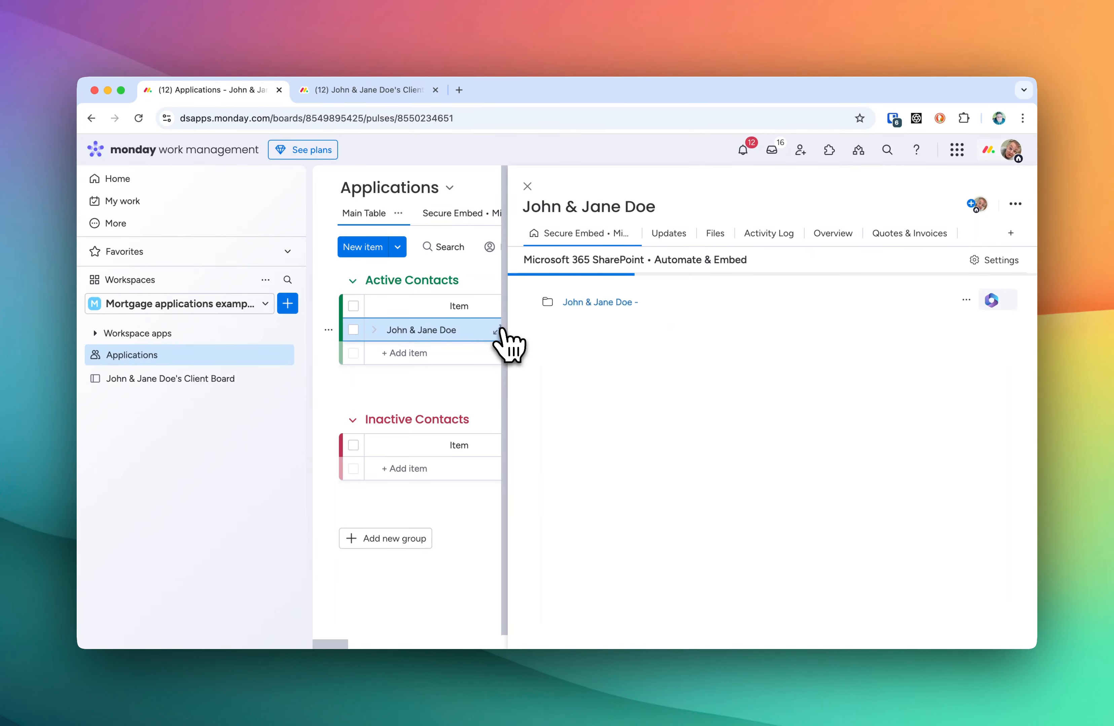
{"action": "left_click", "coordinate": [965, 302]}
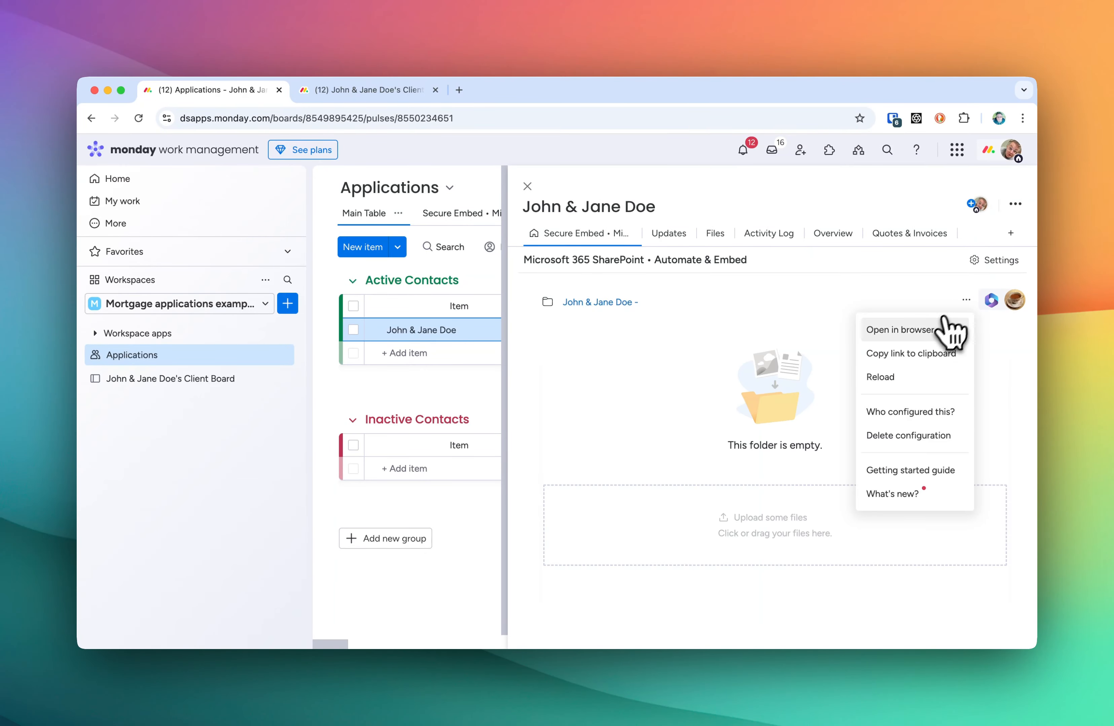
{"action": "left_click", "coordinate": [947, 328]}
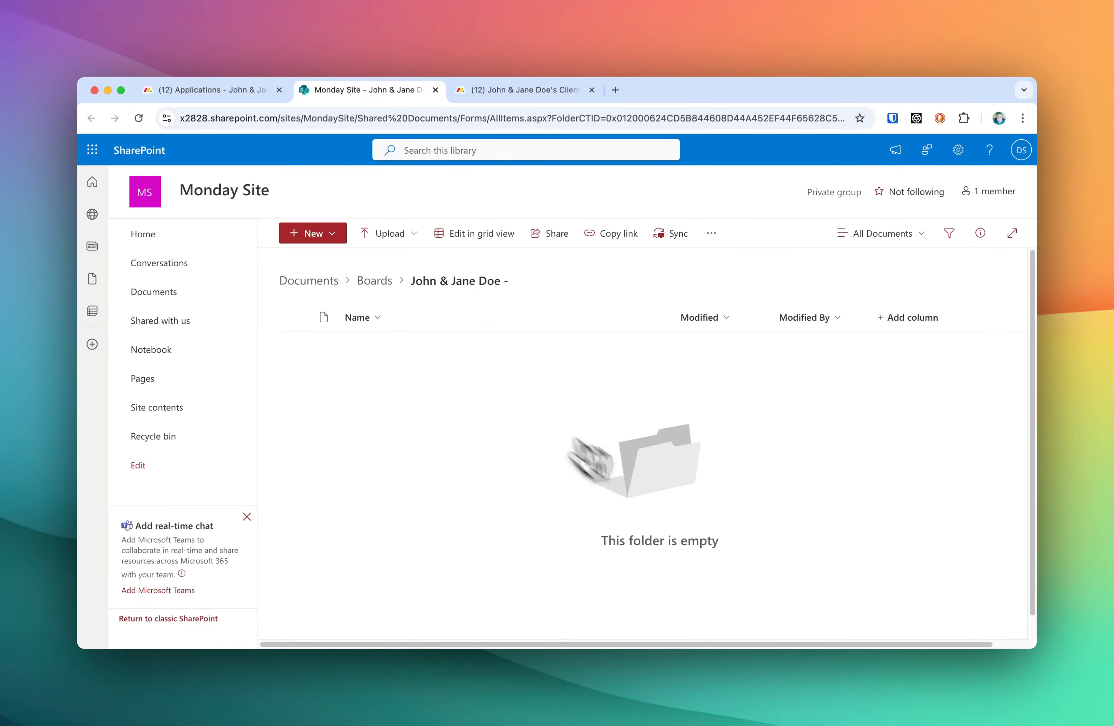
{"action": "left_click", "coordinate": [229, 94]}
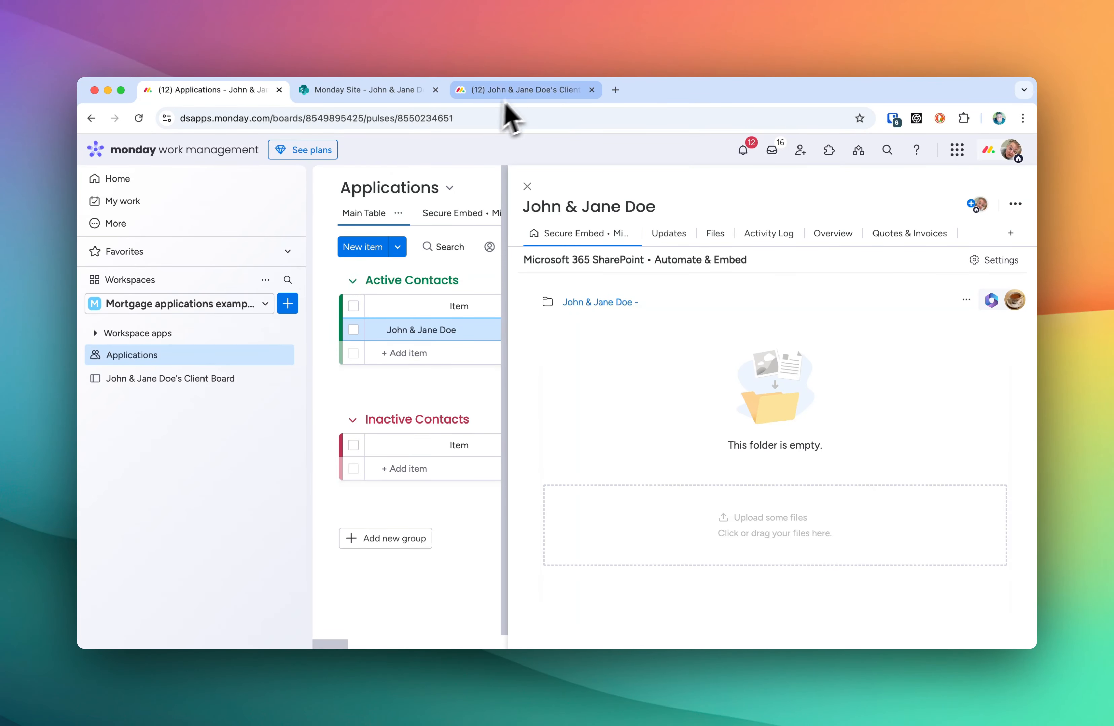
- Place the client board's browser tab directly beside the Applications one and check how its items link to the application
{"action": "left_click_drag", "start_coordinate": [516, 89], "coordinate": [397, 94]}
{"action": "scroll", "coordinate": [875, 424], "scroll_direction": "right", "scroll_amount": 5}
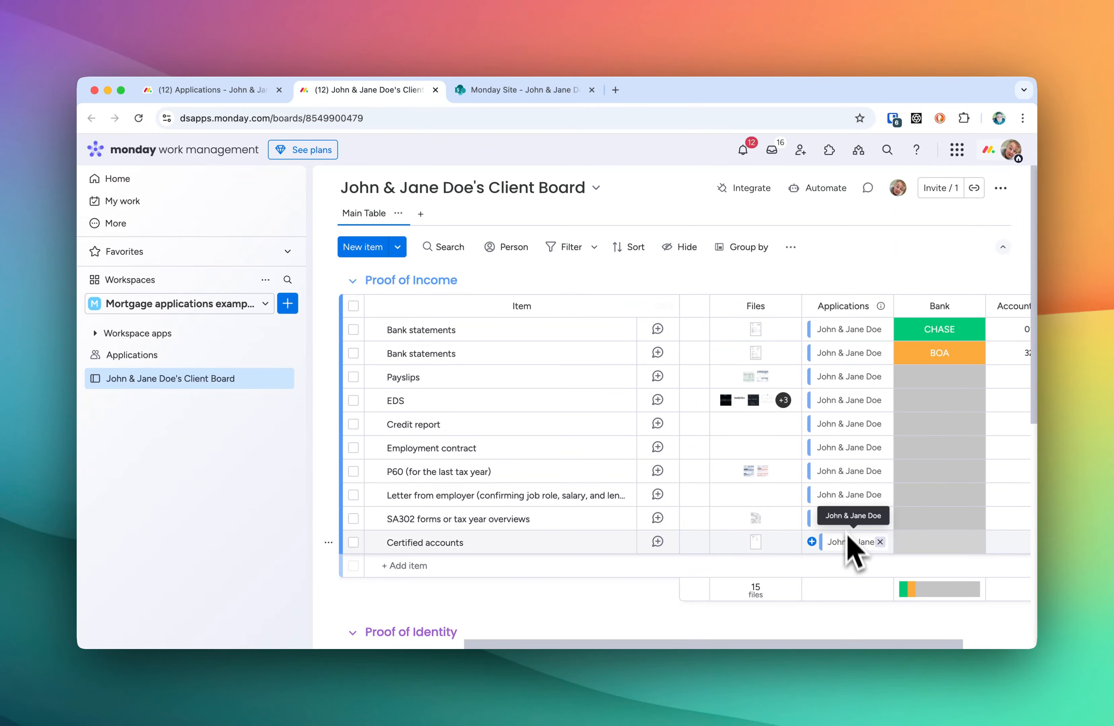
{"action": "left_click", "coordinate": [158, 359]}
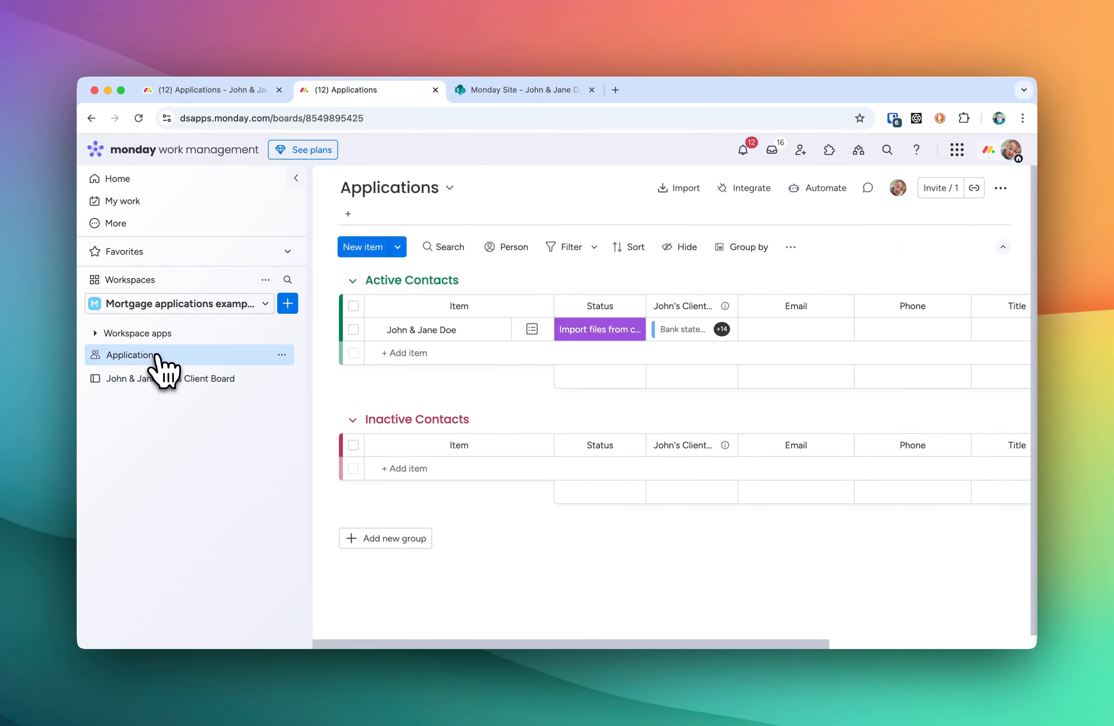
{"action": "left_click", "coordinate": [188, 380]}
{"action": "left_click", "coordinate": [212, 90]}
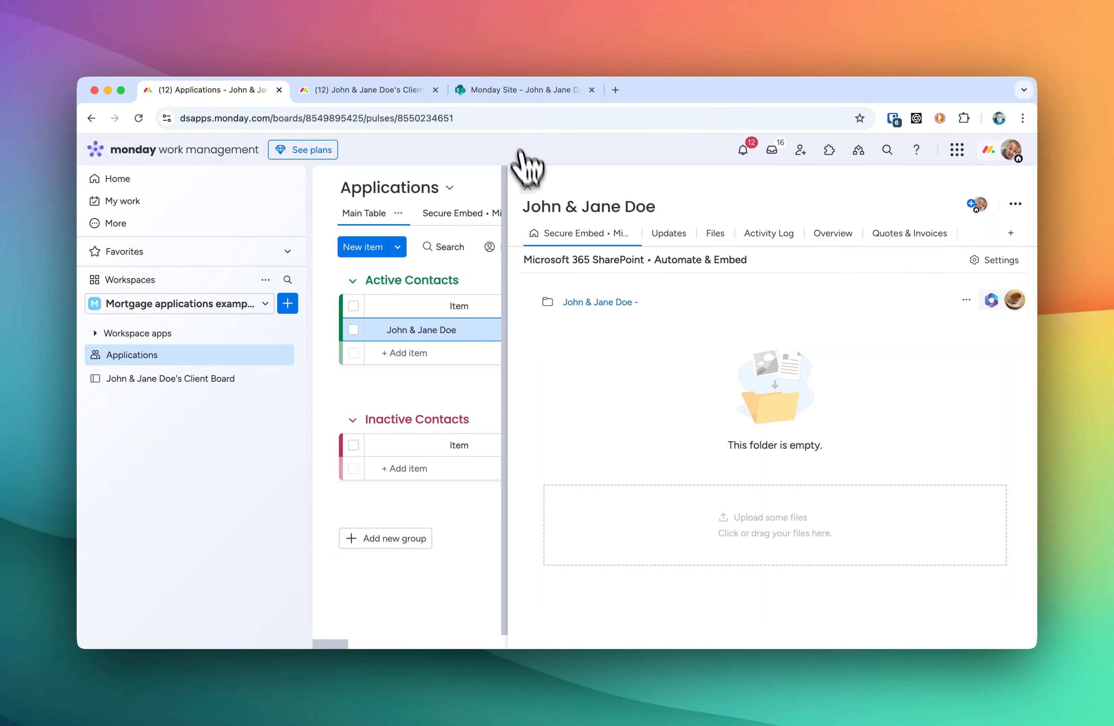
- Review the application's available status labels, the client board's files, and the client item's embedded SharePoint folder
{"action": "left_click", "coordinate": [527, 186]}
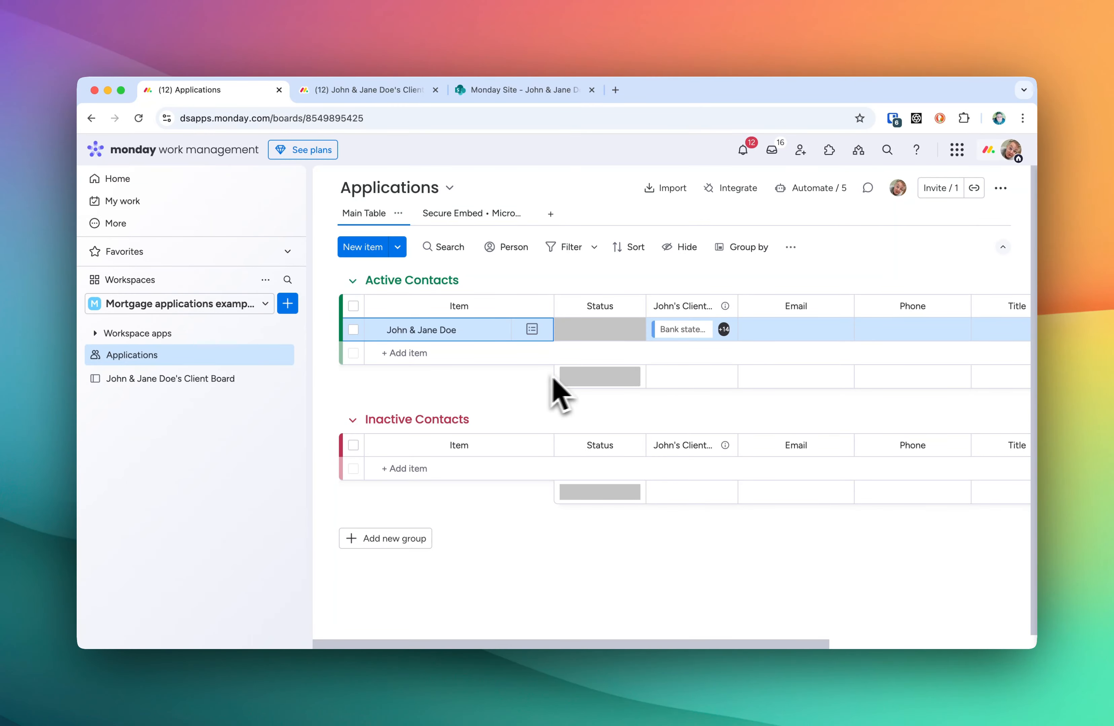
{"action": "left_click", "coordinate": [622, 330]}
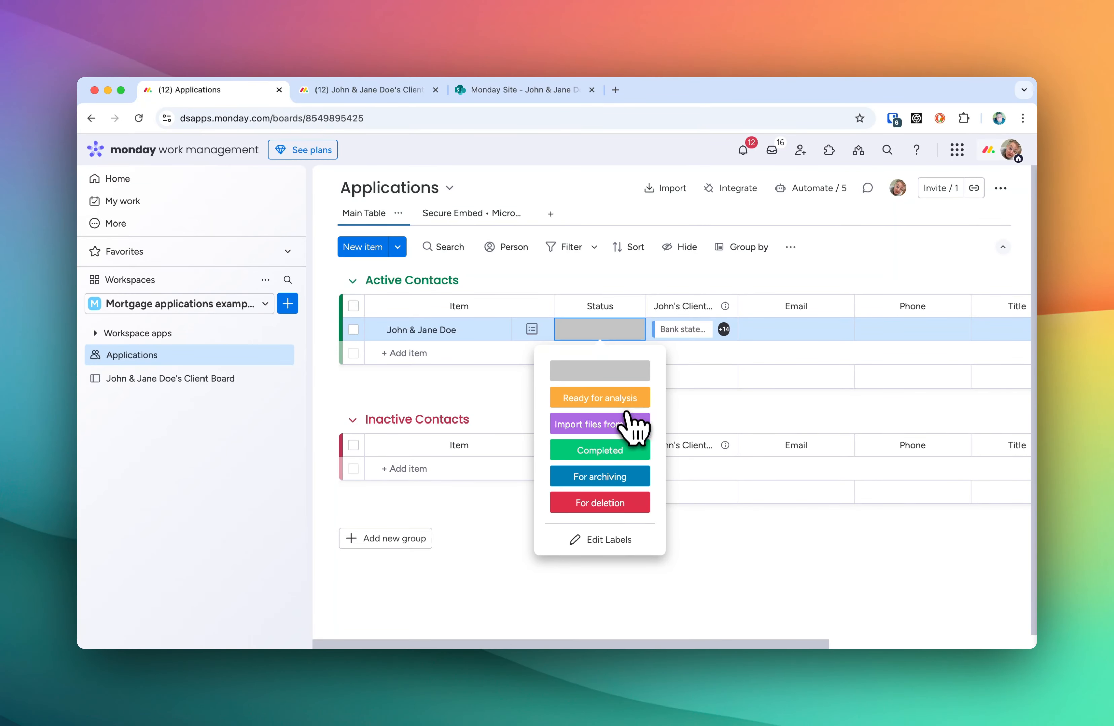
{"action": "left_click", "coordinate": [259, 380]}
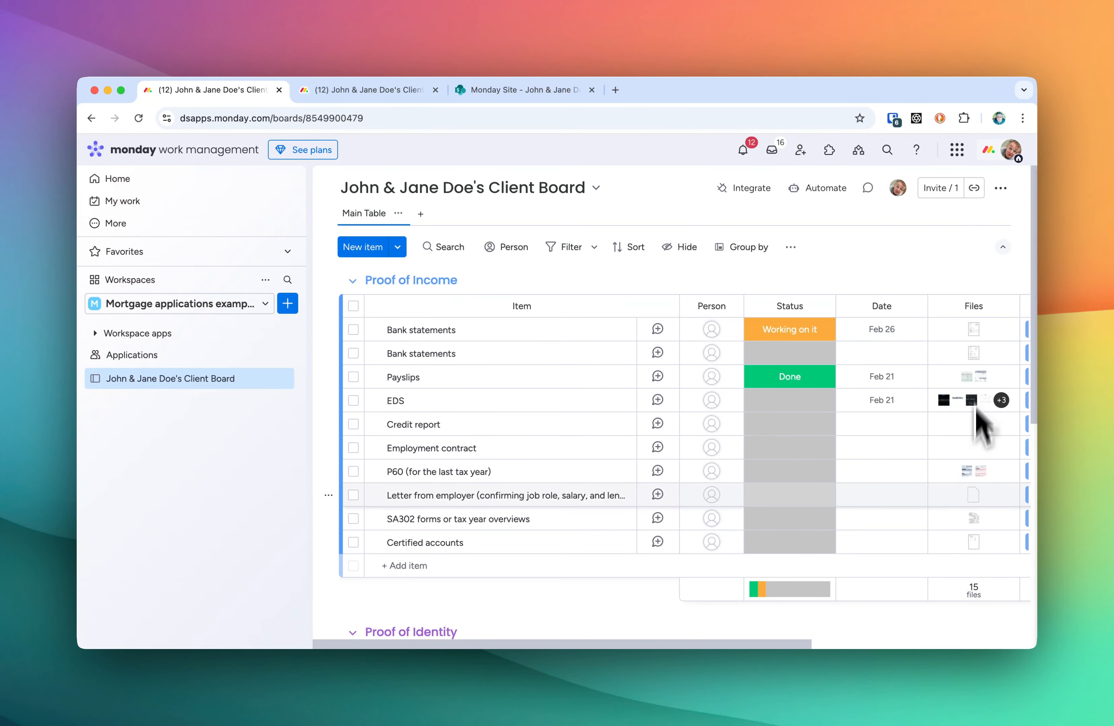
{"action": "left_click", "coordinate": [203, 356]}
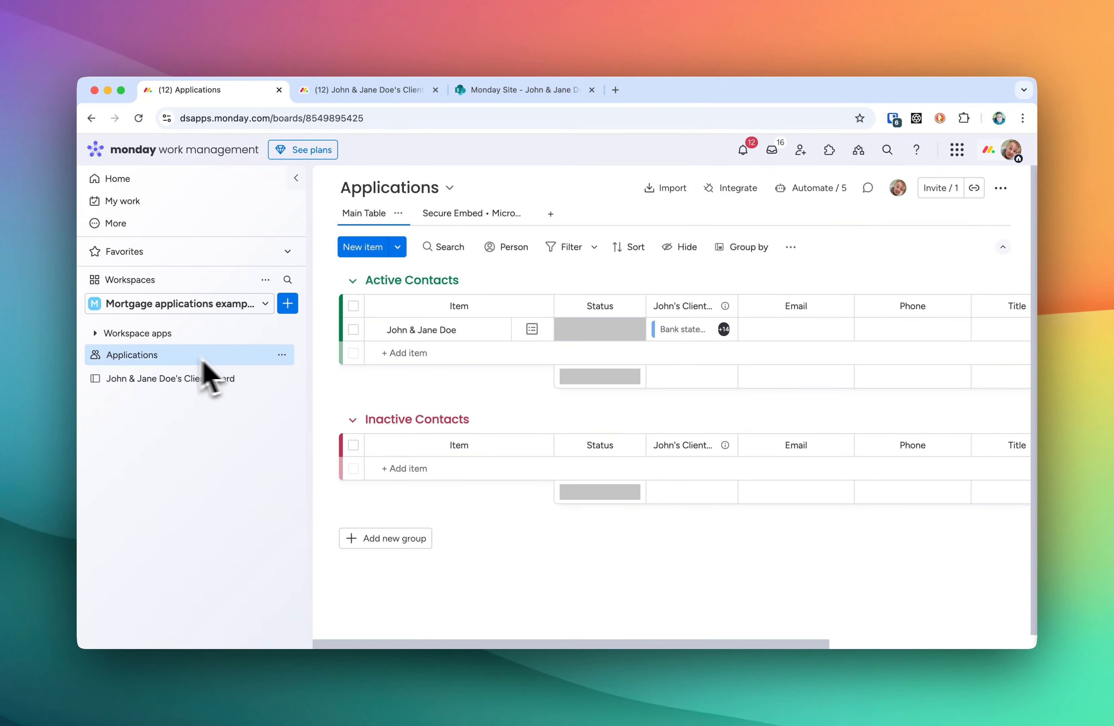
{"action": "left_click", "coordinate": [490, 331]}
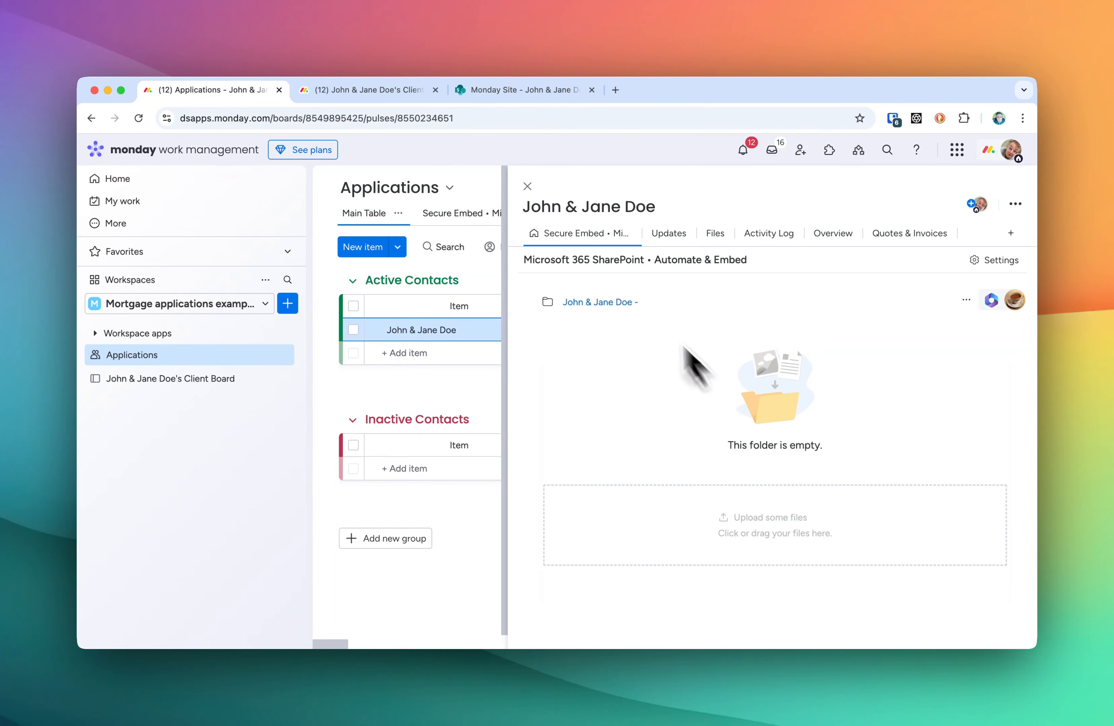
{"action": "left_click", "coordinate": [527, 187]}
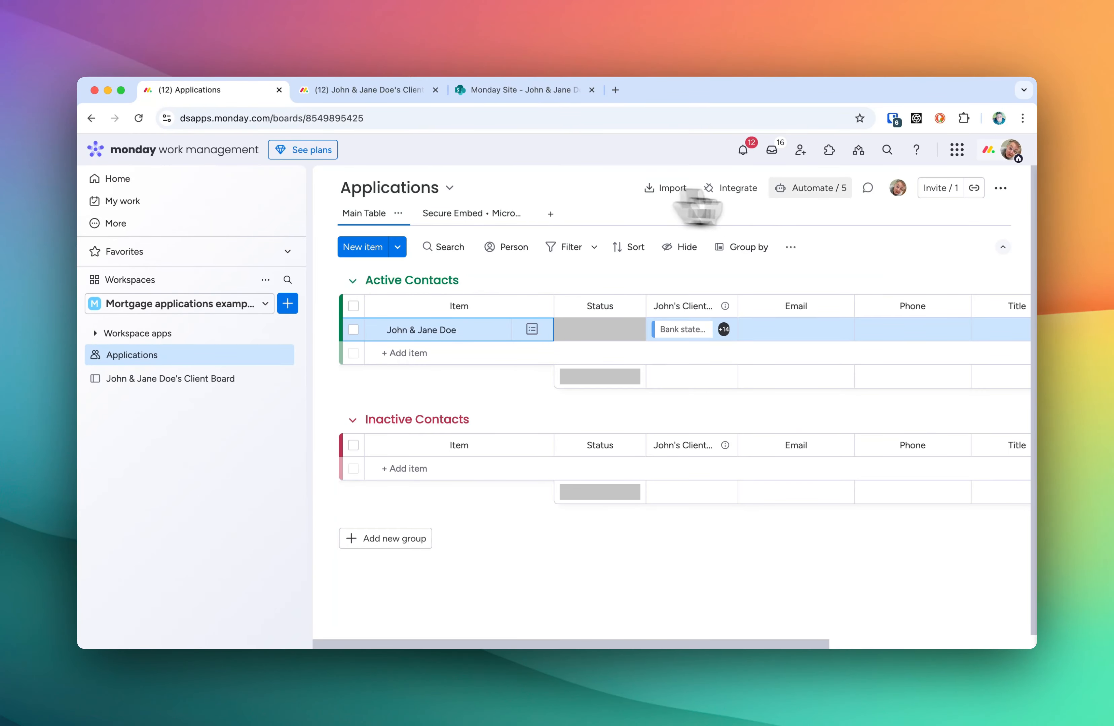
- Open the Applications board's automation for the Import files status and inspect its SharePoint file path template
{"action": "left_click", "coordinate": [822, 194]}
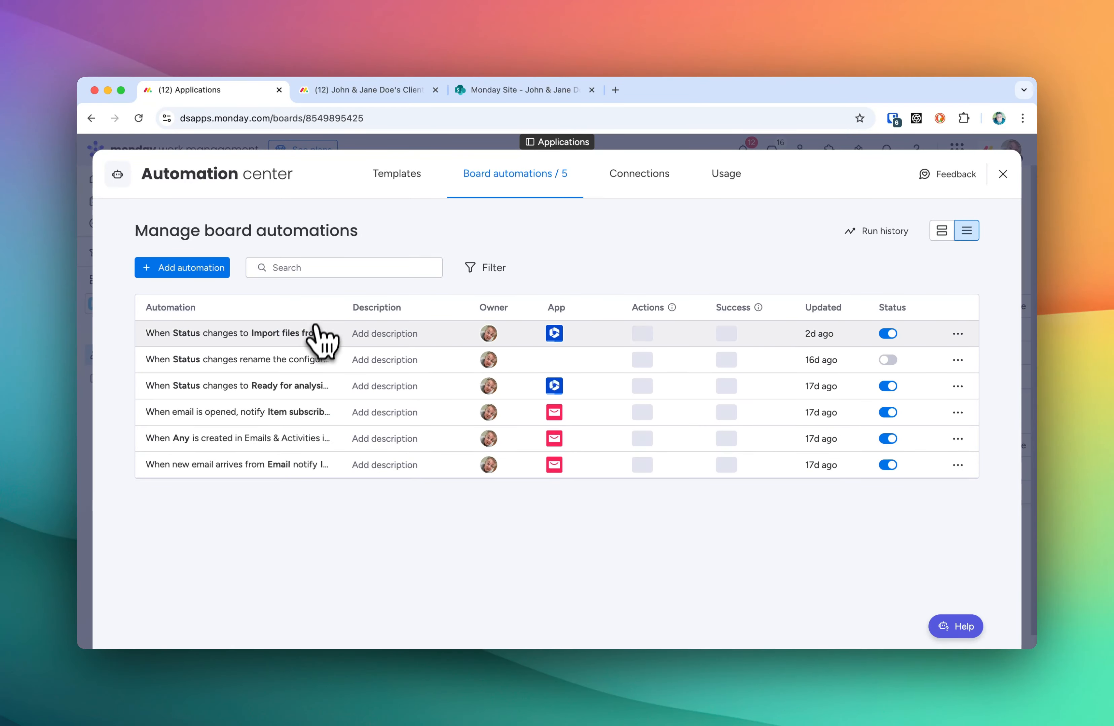
{"action": "left_click", "coordinate": [320, 333]}
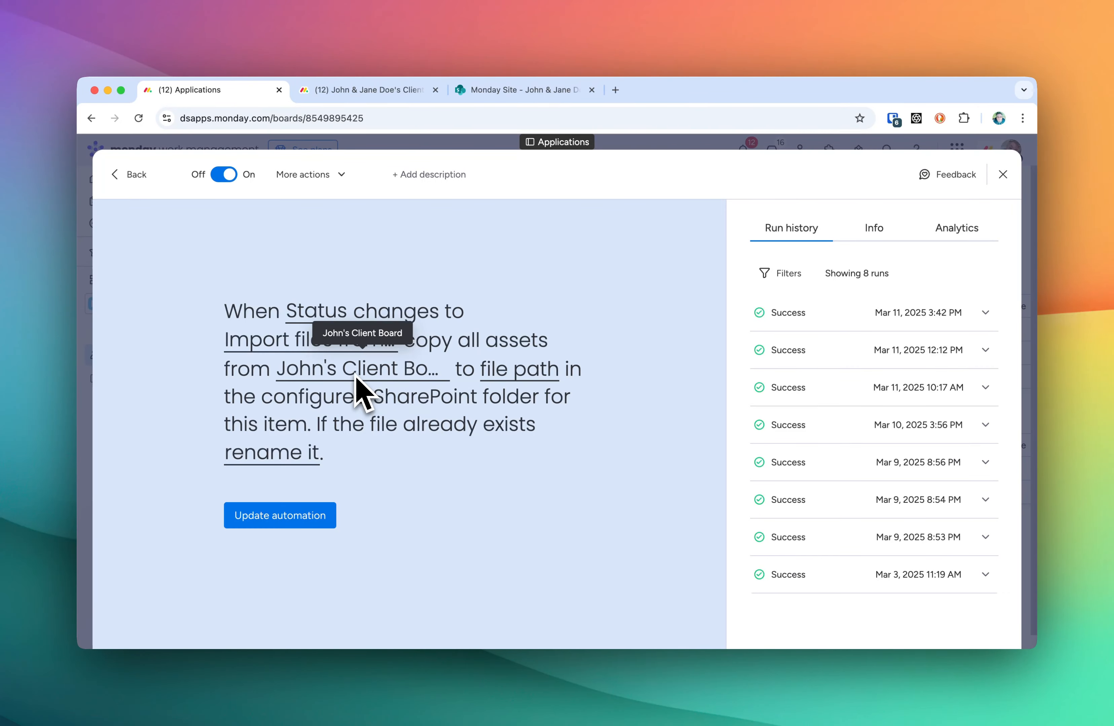
{"action": "left_click", "coordinate": [535, 371]}
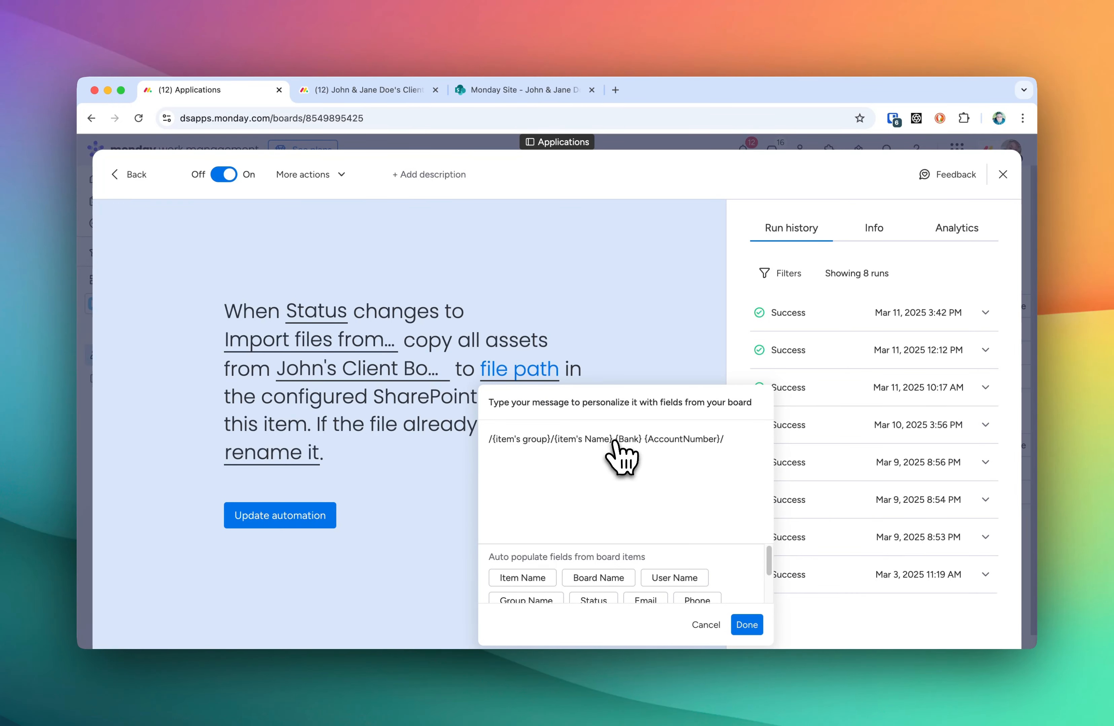
{"action": "left_click", "coordinate": [746, 622]}
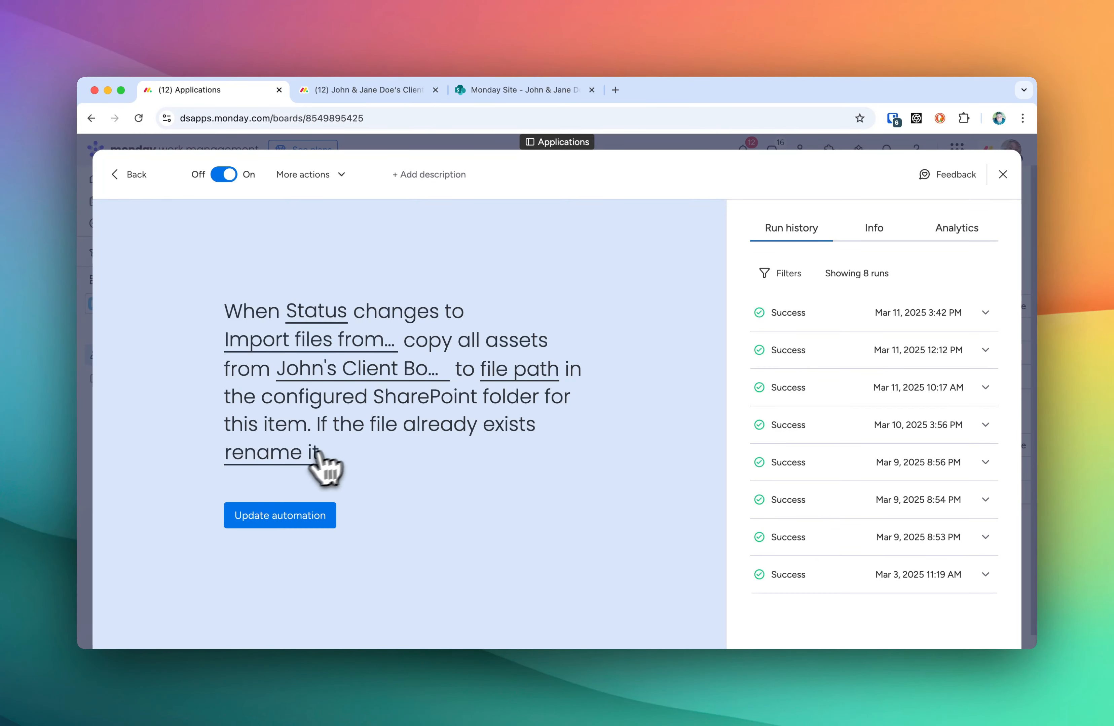
- Check the automation's options for files that already exist, keep "rename it", and close the Automation center
{"action": "left_click", "coordinate": [297, 455]}
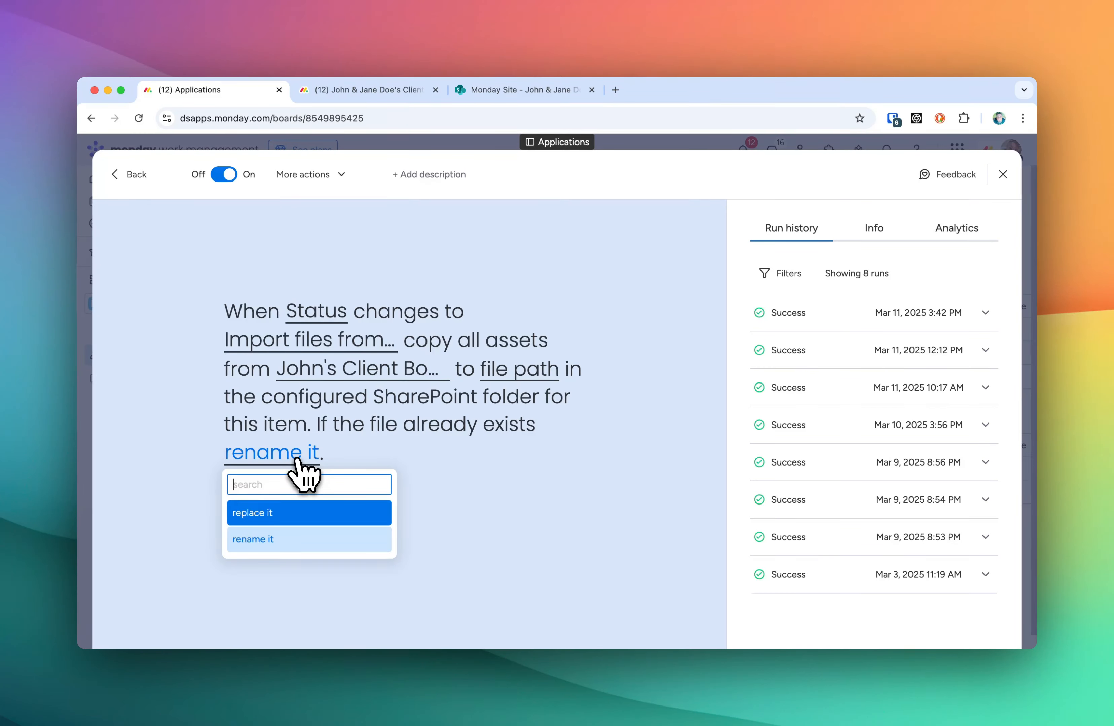
{"action": "left_click", "coordinate": [297, 542]}
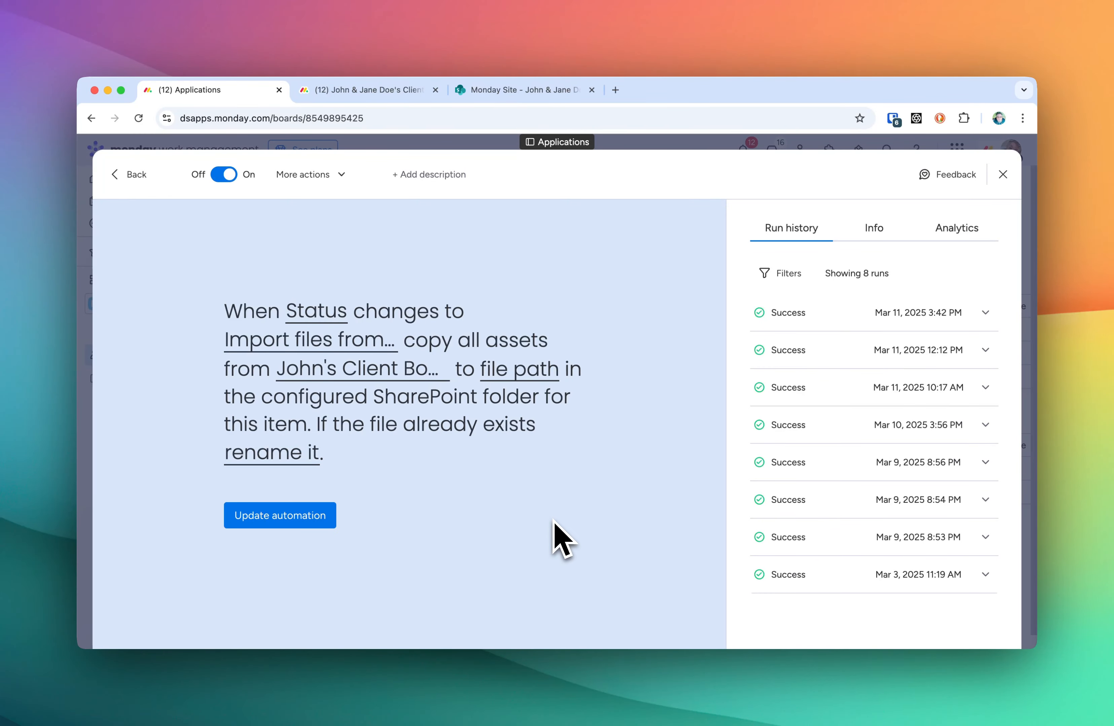
{"action": "left_click", "coordinate": [1003, 175]}
- Set the client application's status to the Import files label and open the item's embedded SharePoint folder
{"action": "left_click", "coordinate": [608, 331]}
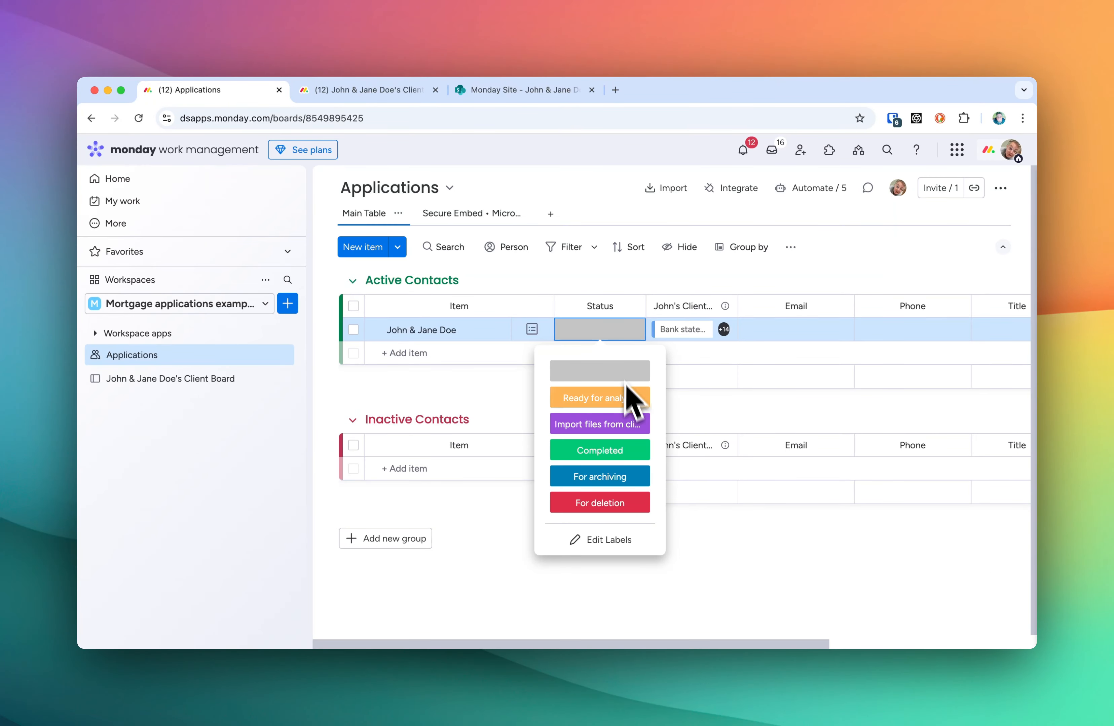
{"action": "left_click", "coordinate": [620, 424]}
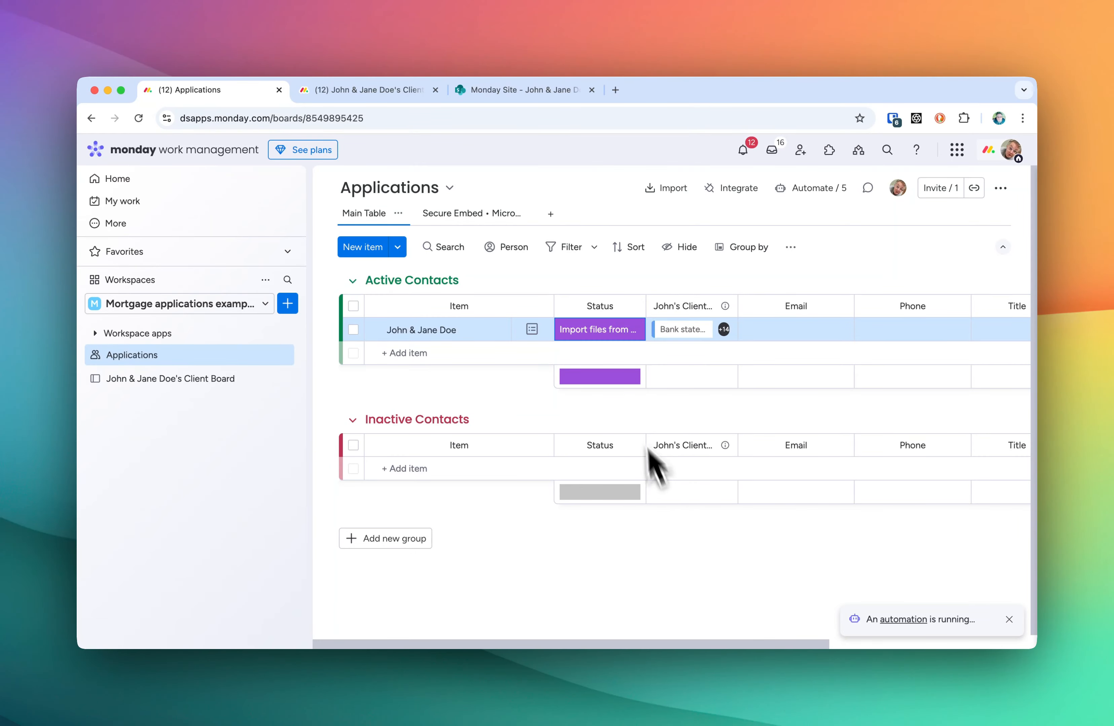
{"action": "left_click", "coordinate": [499, 330]}
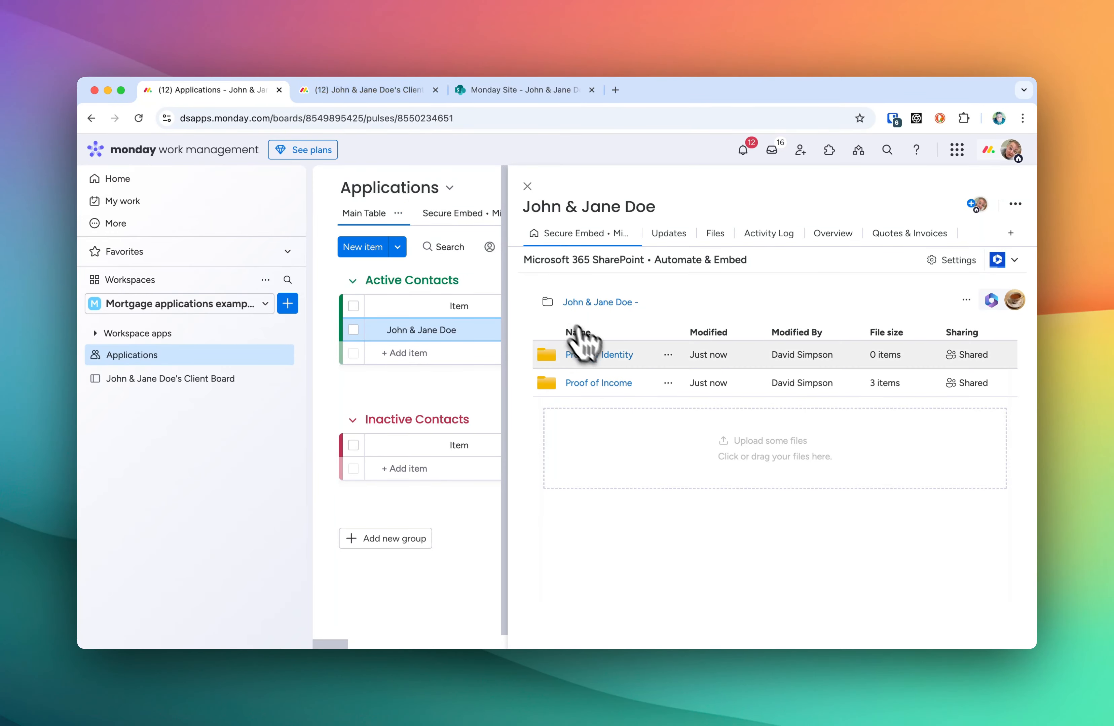
- Collapse the Proof of Income, Proof of Identity and Proof of Address groups on the client board and compare them with the SharePoint folders
{"action": "left_click", "coordinate": [378, 90]}
{"action": "left_click", "coordinate": [353, 281]}
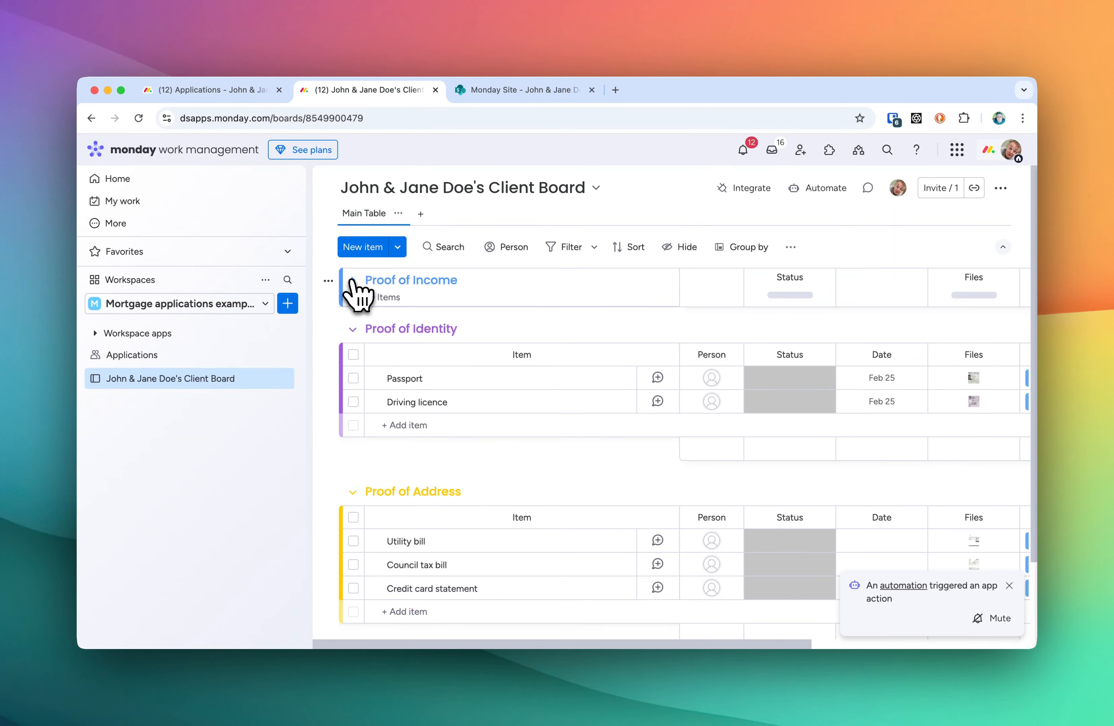
{"action": "left_click", "coordinate": [353, 329]}
{"action": "left_click", "coordinate": [353, 377]}
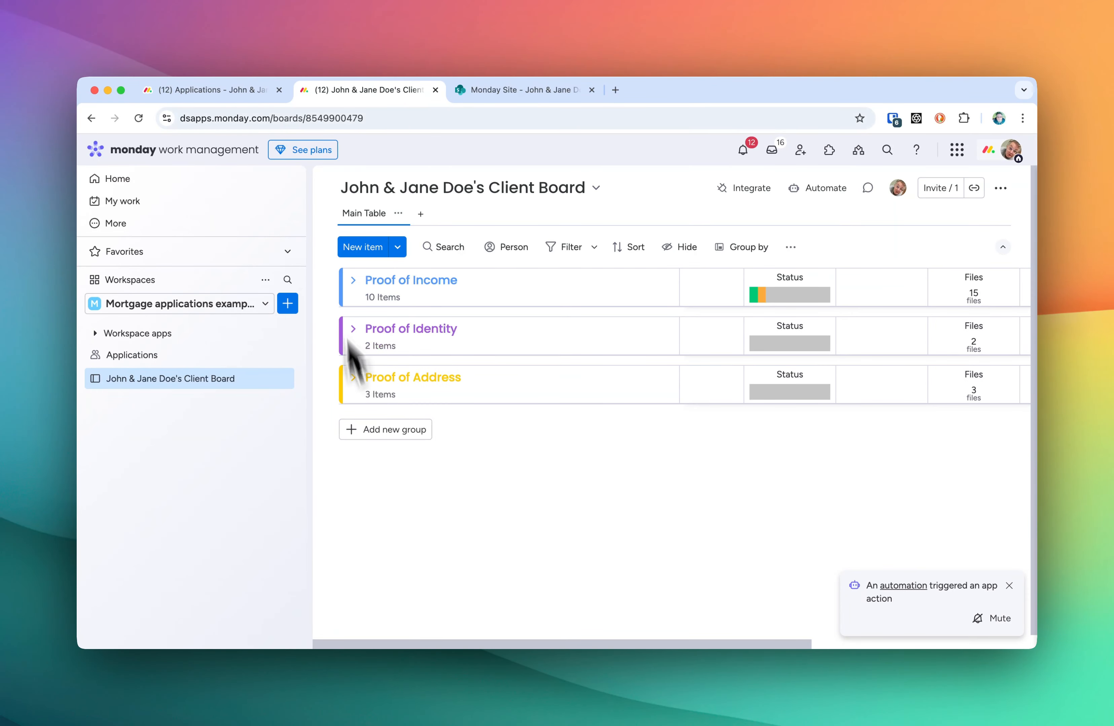
{"action": "left_click", "coordinate": [236, 90]}
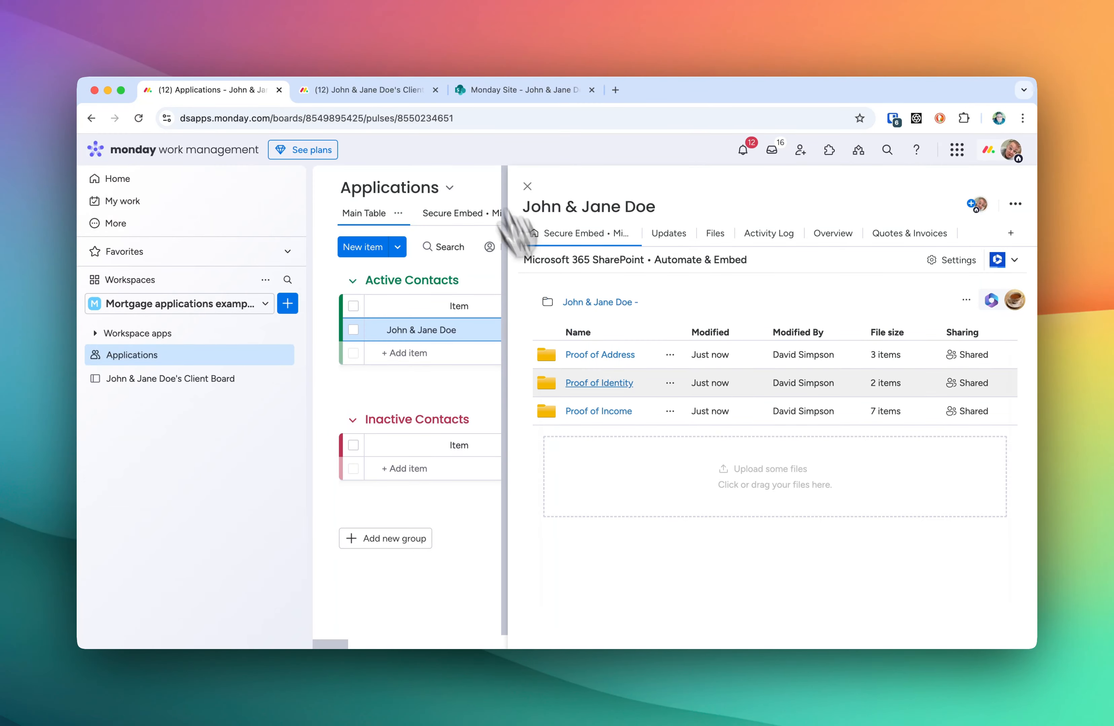
- Expand the client board's Proof of Income group, check its attached files, and return to the item's SharePoint folders
{"action": "left_click", "coordinate": [366, 97]}
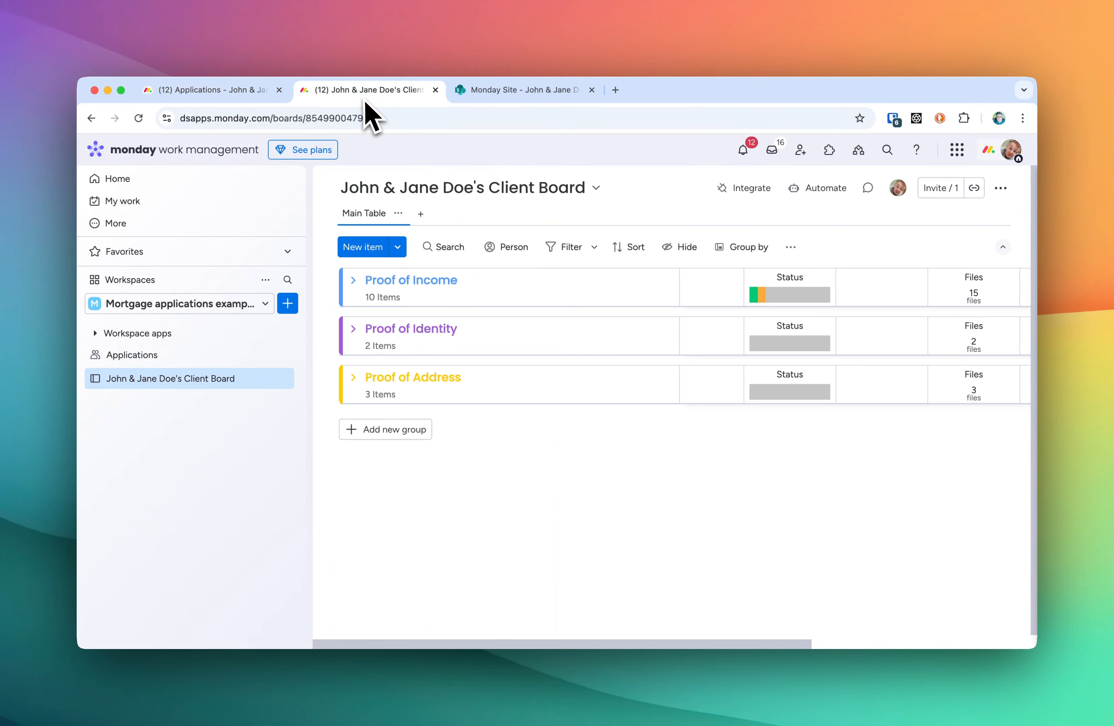
{"action": "left_click", "coordinate": [354, 281]}
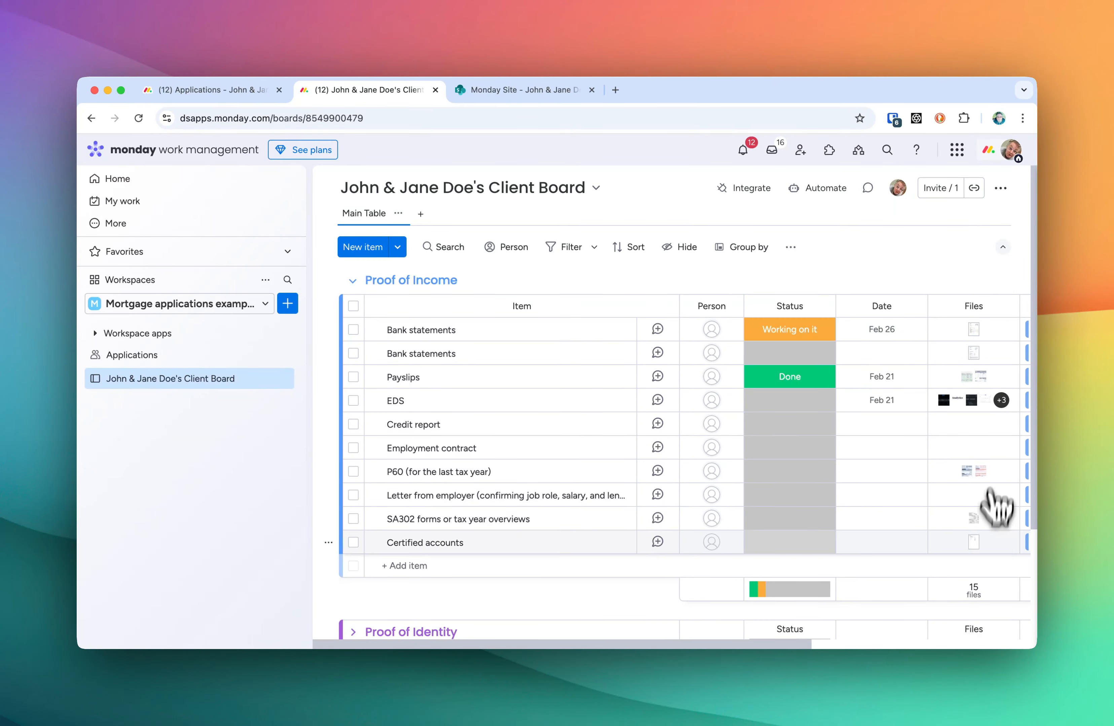
{"action": "left_click", "coordinate": [212, 91]}
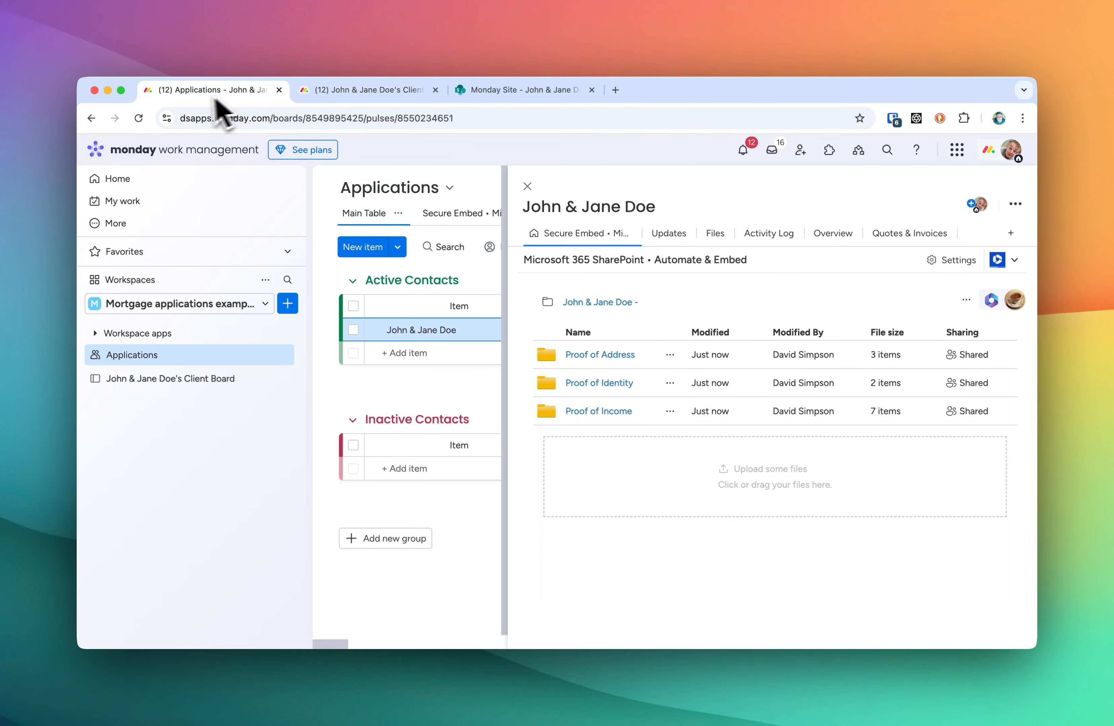
- Open the SharePoint Proof of Income folder and compare its bank statement subfolders with the client board's Bank, AccountNumber and Files columns
{"action": "left_click", "coordinate": [614, 410]}
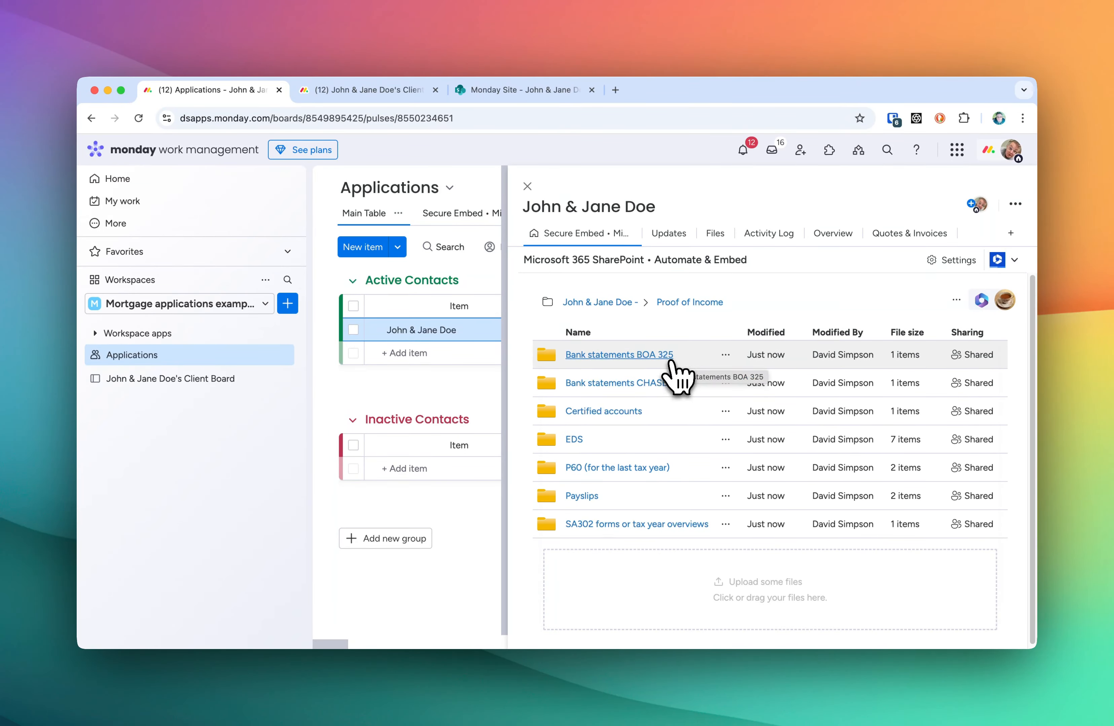
{"action": "left_click", "coordinate": [401, 97]}
{"action": "scroll", "coordinate": [508, 333], "scroll_direction": "right", "scroll_amount": 6}
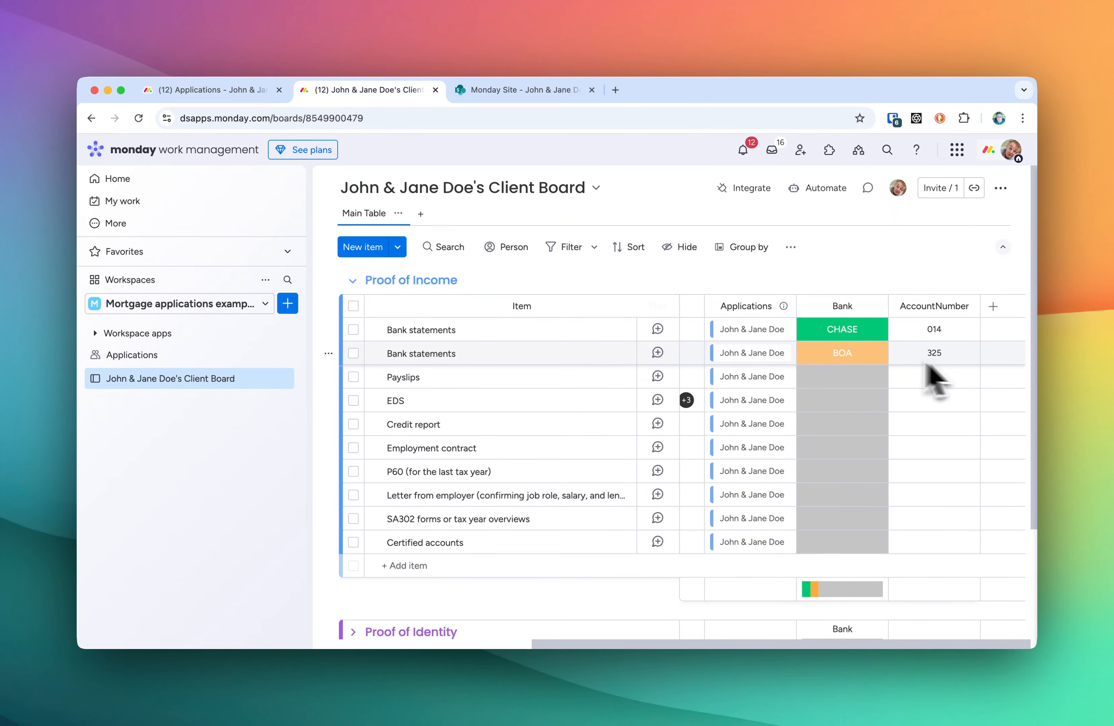
{"action": "scroll", "coordinate": [754, 379], "scroll_direction": "left", "scroll_amount": 3}
{"action": "mouse_move", "coordinate": [759, 357]}
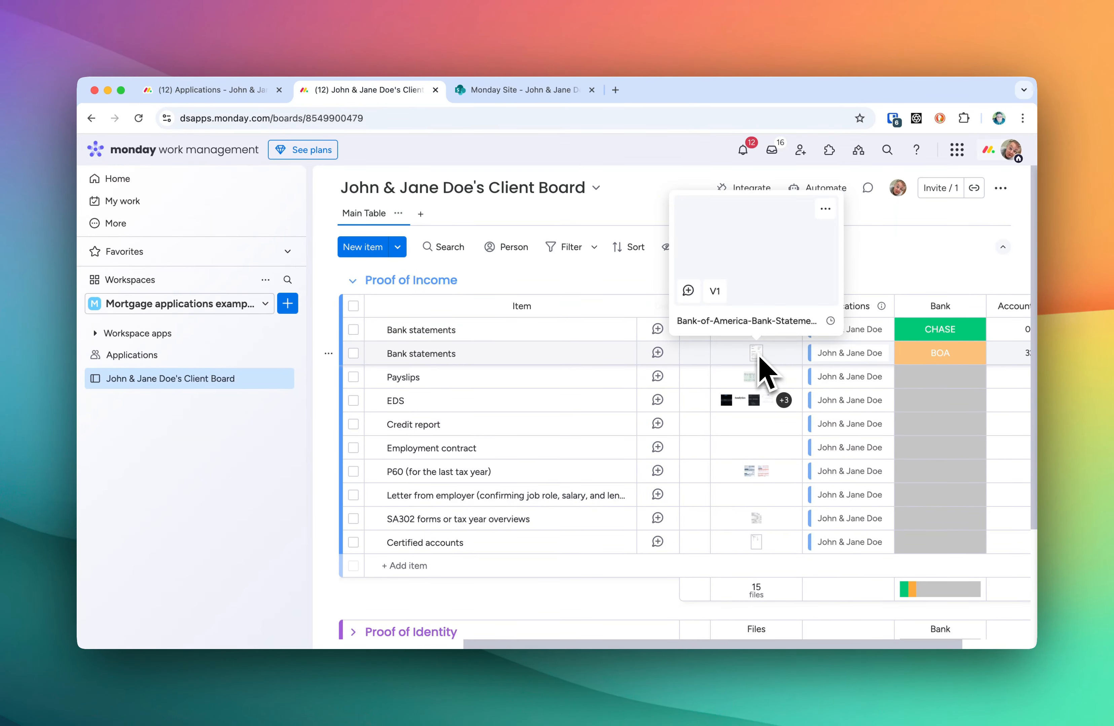
- Preview Bank-of-America-Bank-Statement.pdf from the BOA bank statements folder in SharePoint, close it, and return to the Proof of Income folder
{"action": "left_click", "coordinate": [213, 89]}
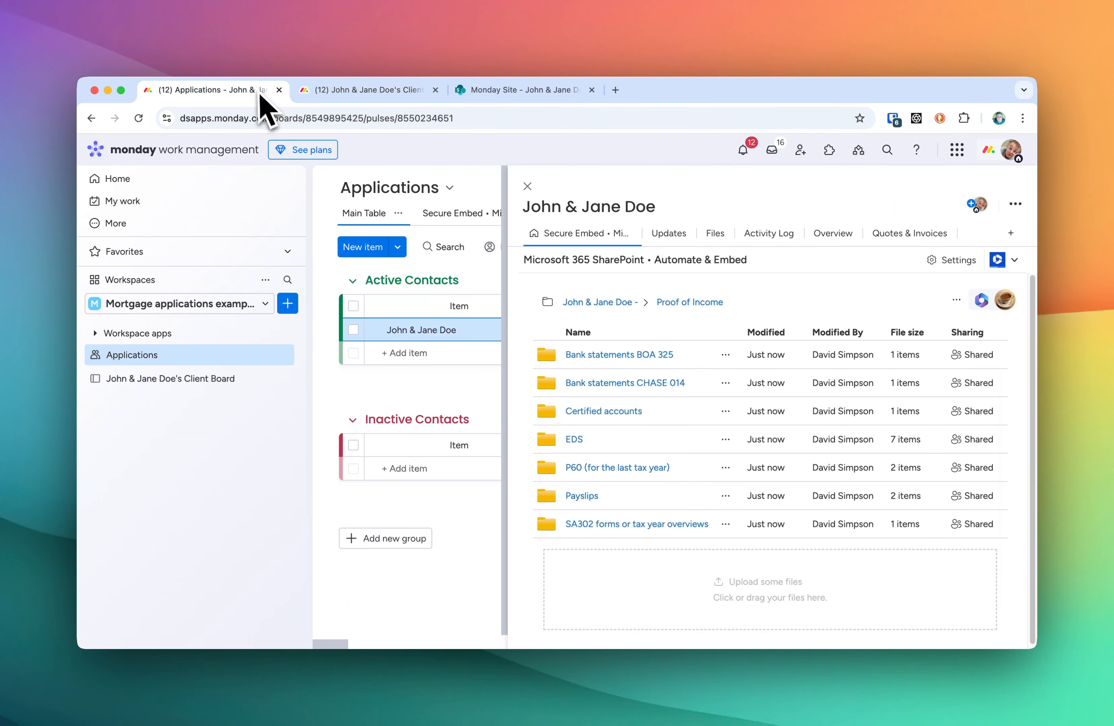
{"action": "left_click", "coordinate": [665, 355]}
{"action": "left_click", "coordinate": [664, 357]}
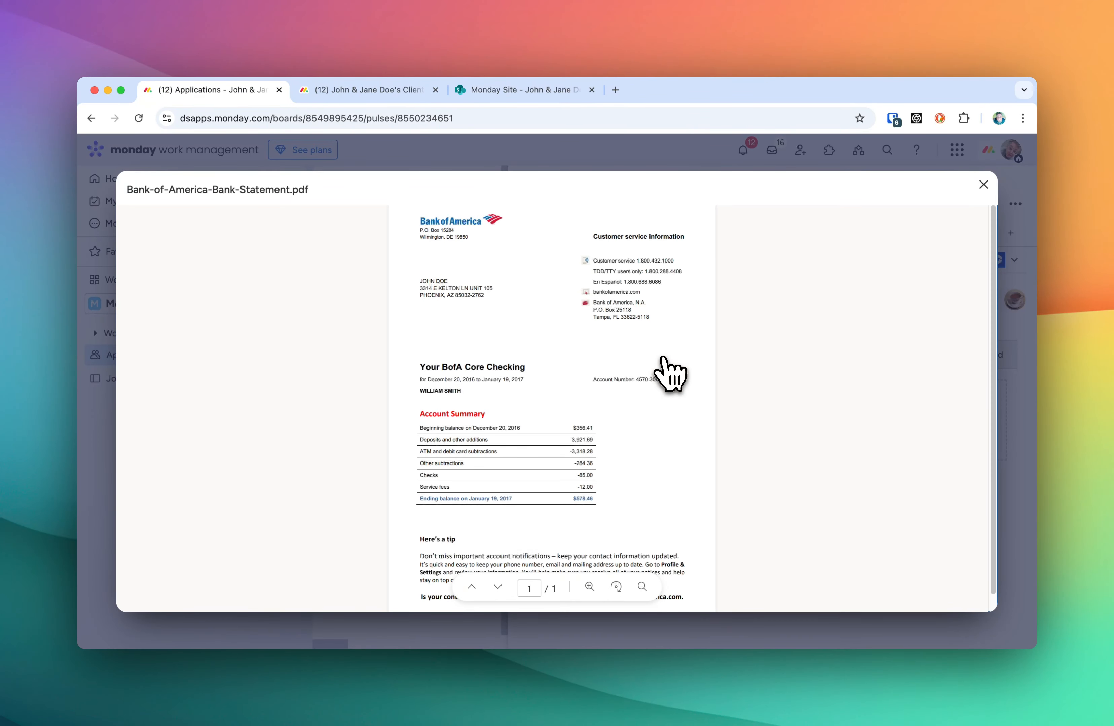
{"action": "left_click", "coordinate": [984, 184]}
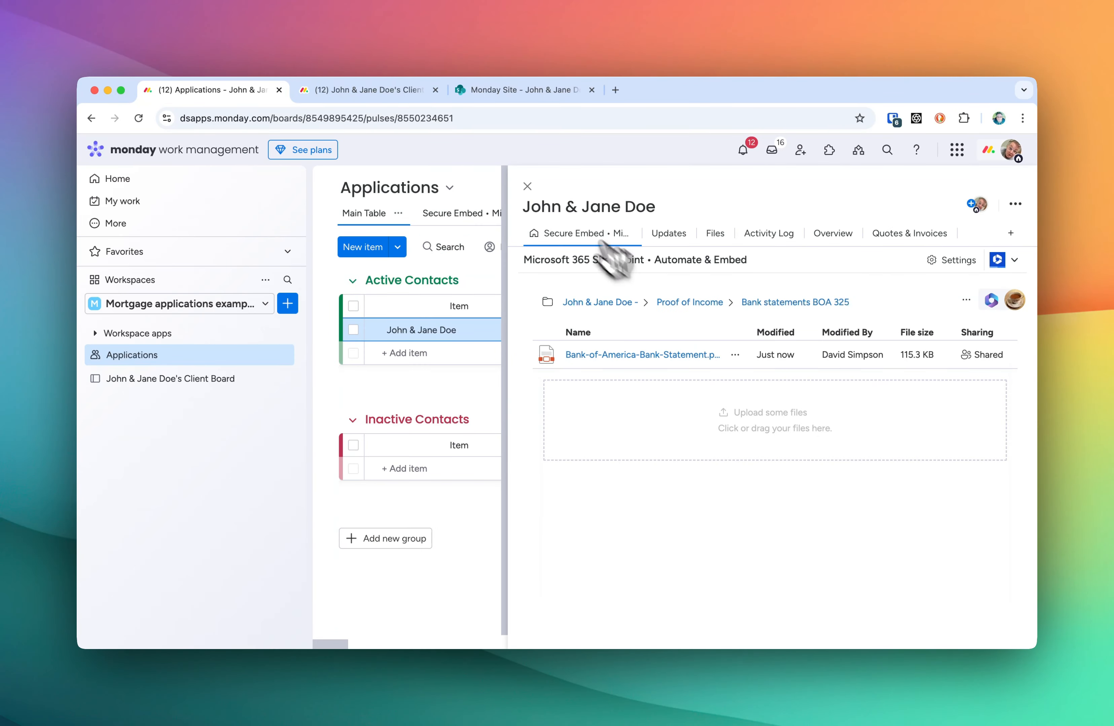
{"action": "left_click", "coordinate": [714, 302]}
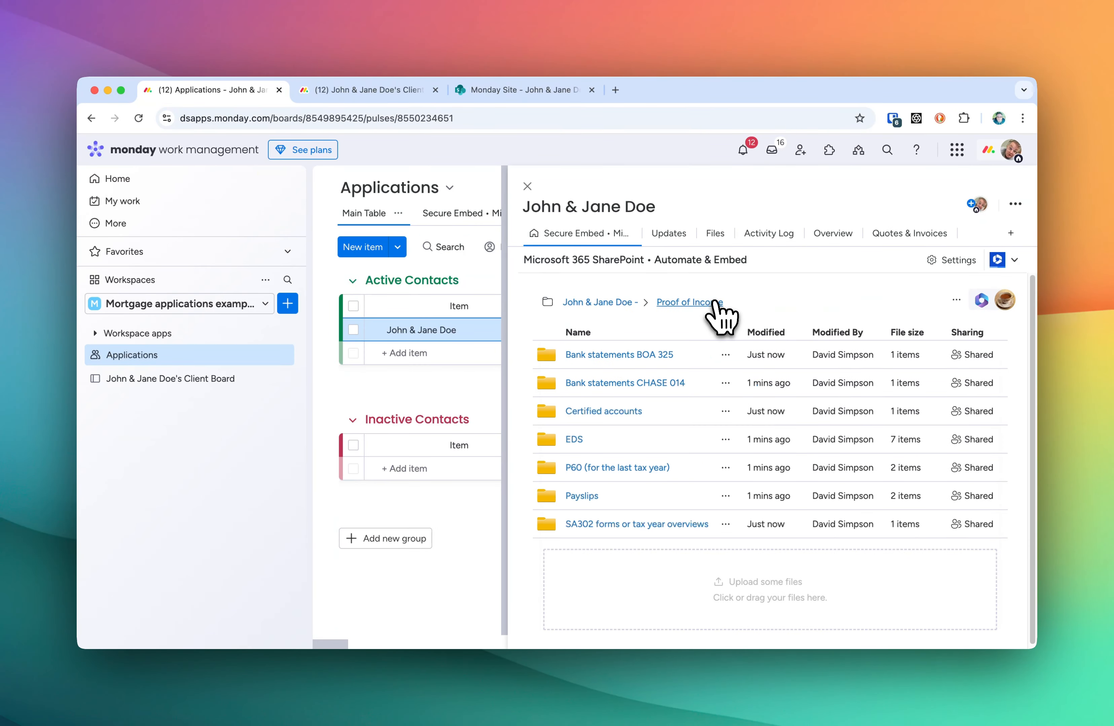
- Open the SharePoint Proof of Address folder and expand the client board's Proof of Address group to compare their items
{"action": "left_click", "coordinate": [605, 302]}
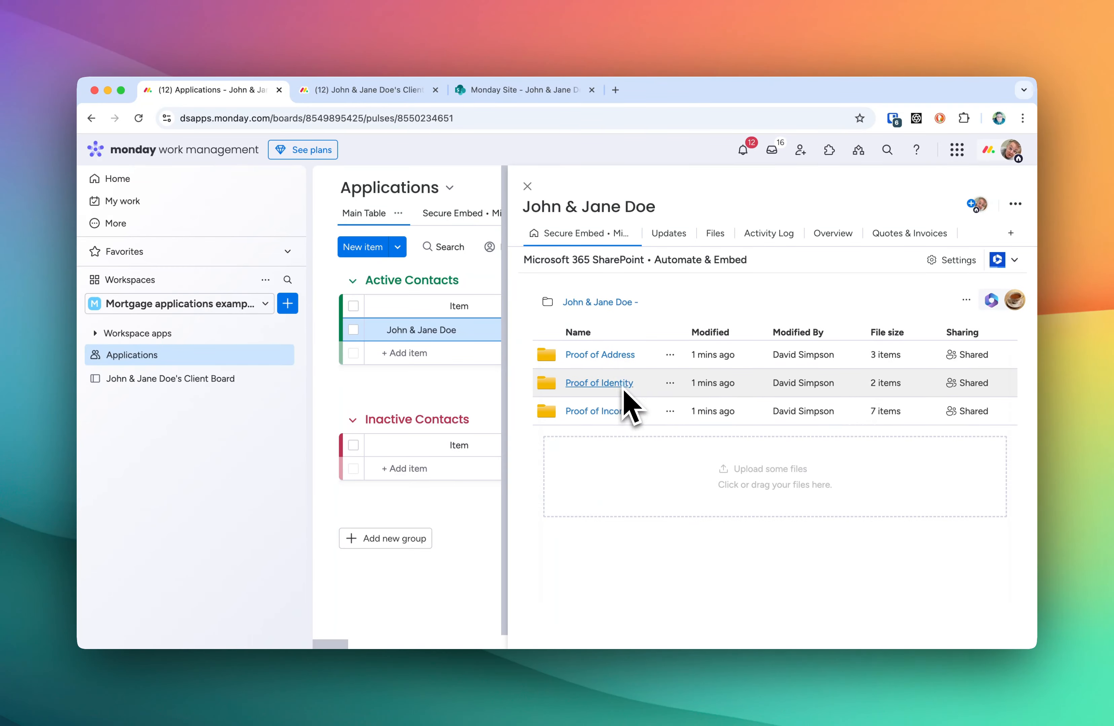
{"action": "left_click", "coordinate": [621, 361]}
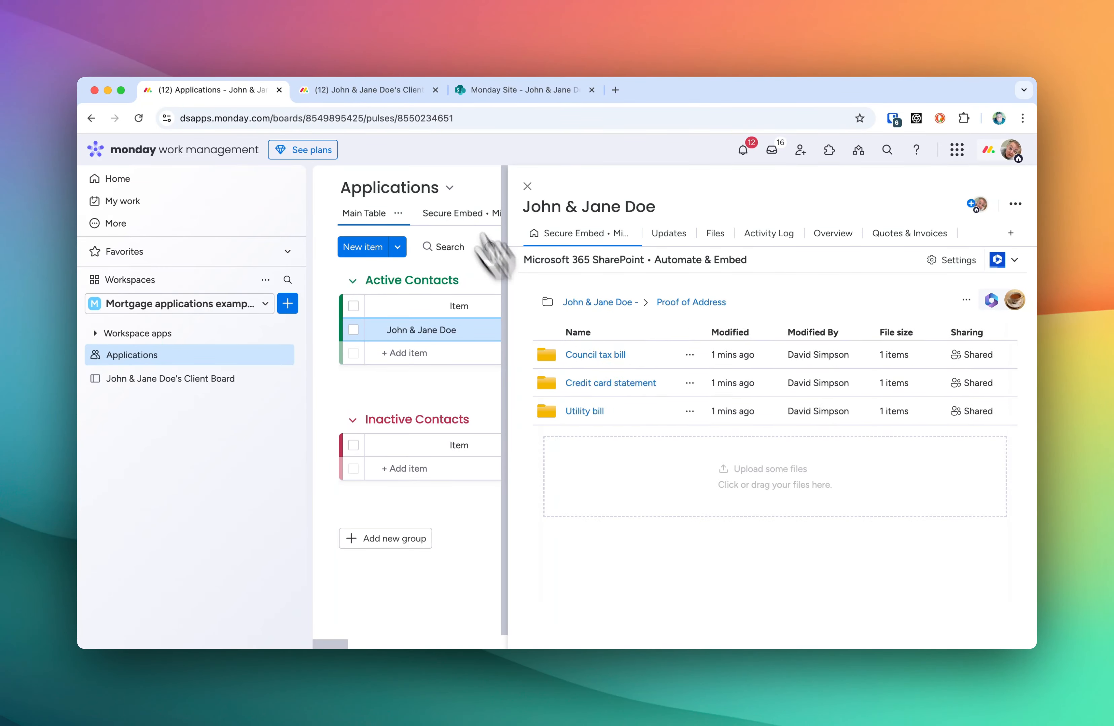
{"action": "left_click", "coordinate": [400, 90]}
{"action": "scroll", "coordinate": [430, 424], "scroll_direction": "down", "scroll_amount": 3}
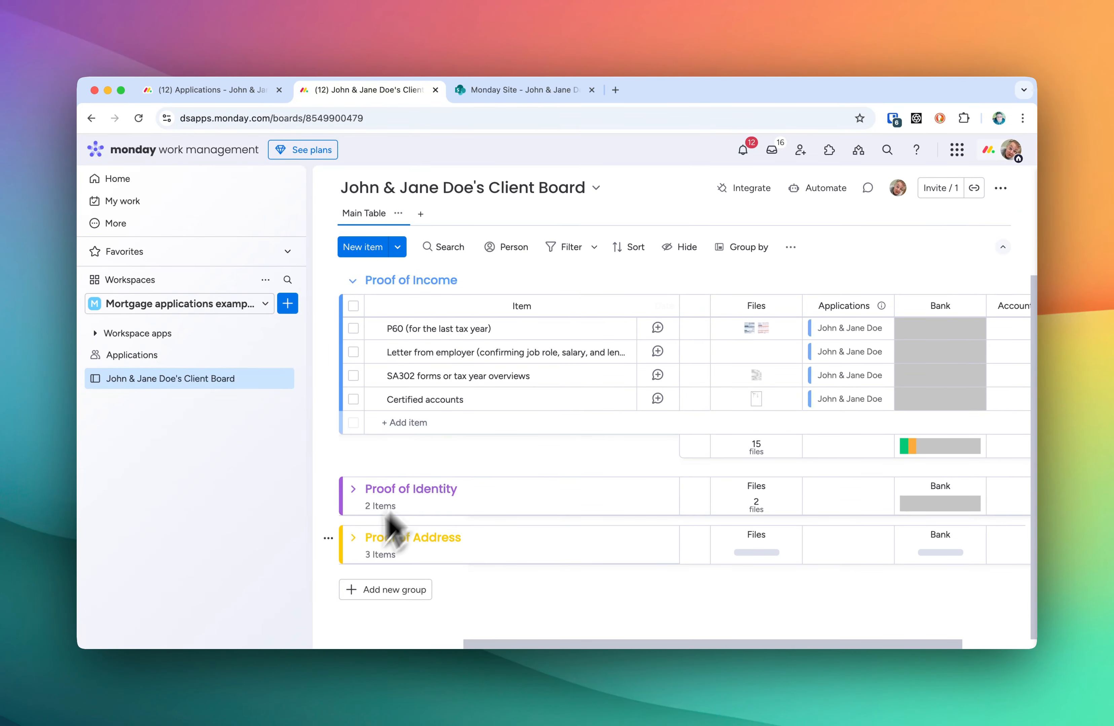
{"action": "left_click", "coordinate": [355, 540]}
{"action": "scroll", "coordinate": [358, 547], "scroll_direction": "down", "scroll_amount": 3}
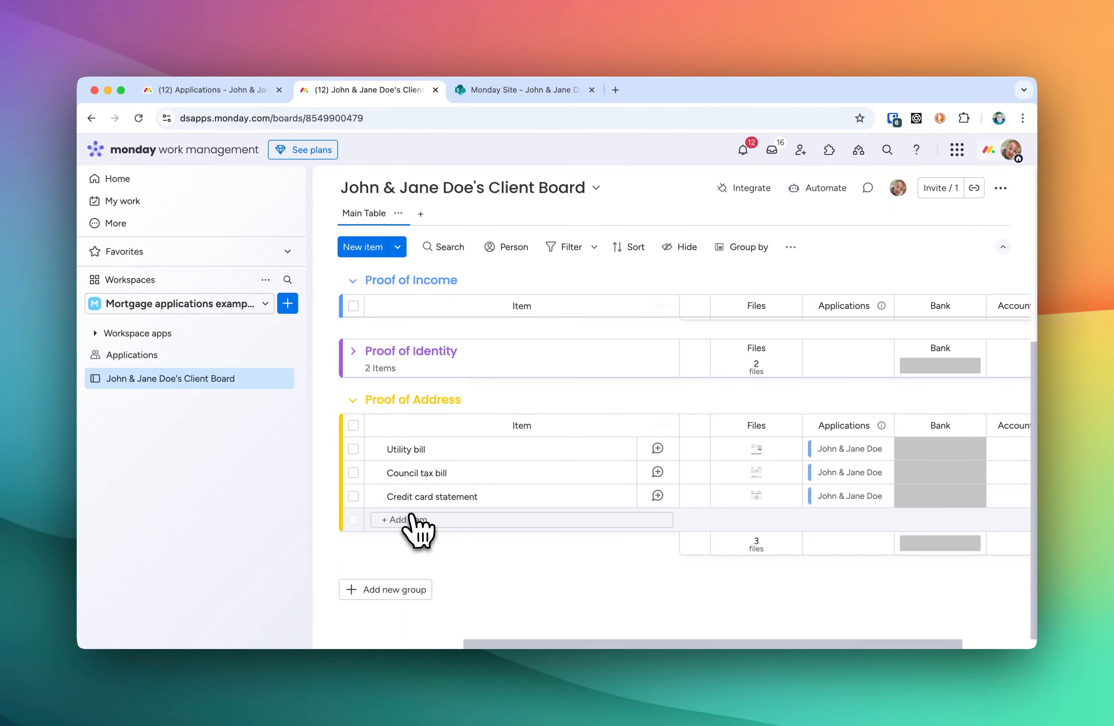
- Return to the application's SharePoint folders and open the Council tax bill folder inside Proof of Address
{"action": "left_click", "coordinate": [249, 94]}
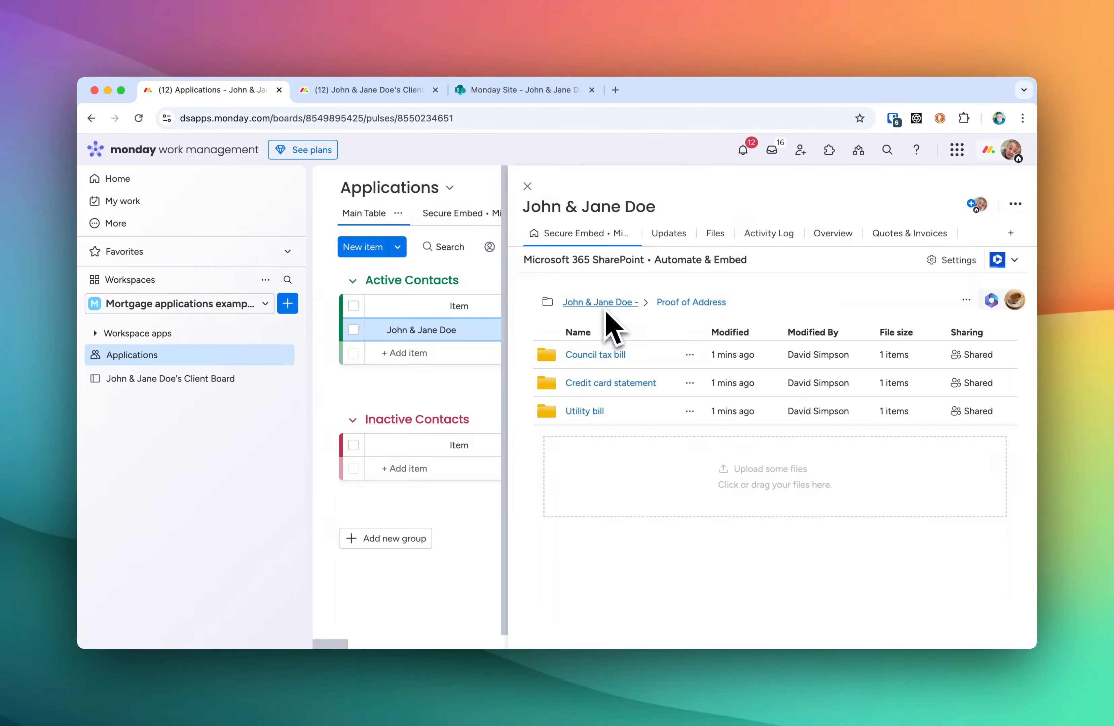
{"action": "left_click", "coordinate": [601, 356]}
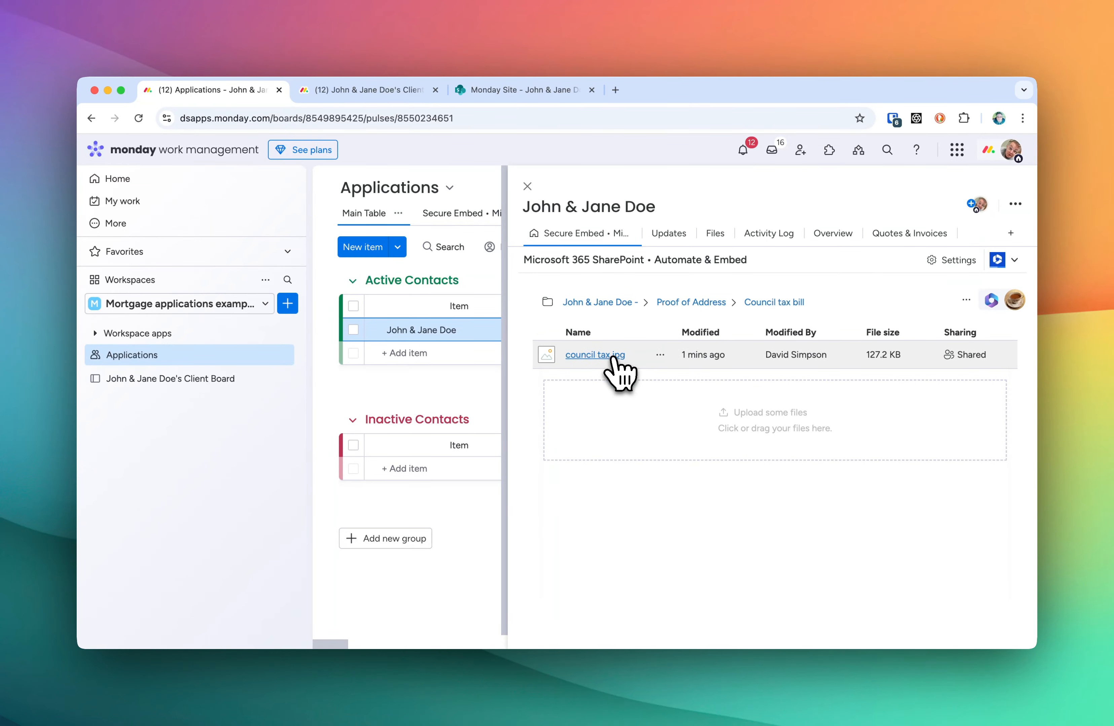